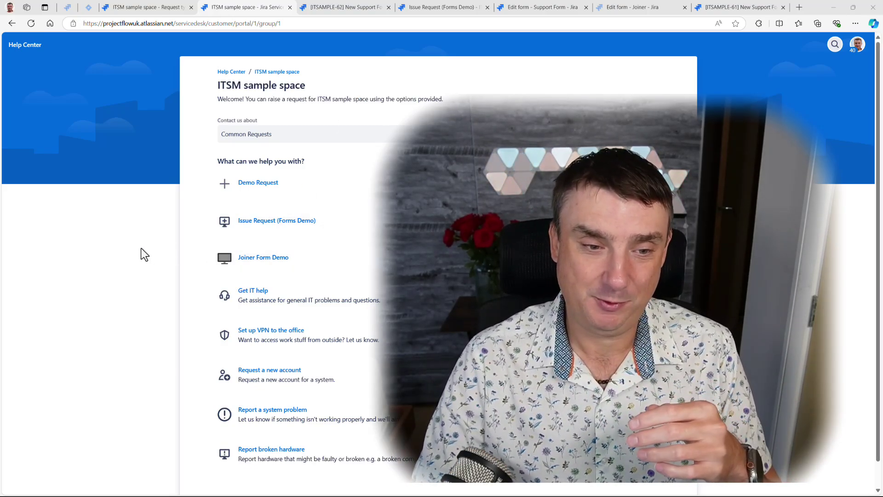
Step: Open the Get IT help request in the portal to view its fields, and return to the request list
scroll(152, 271, "down", 1)
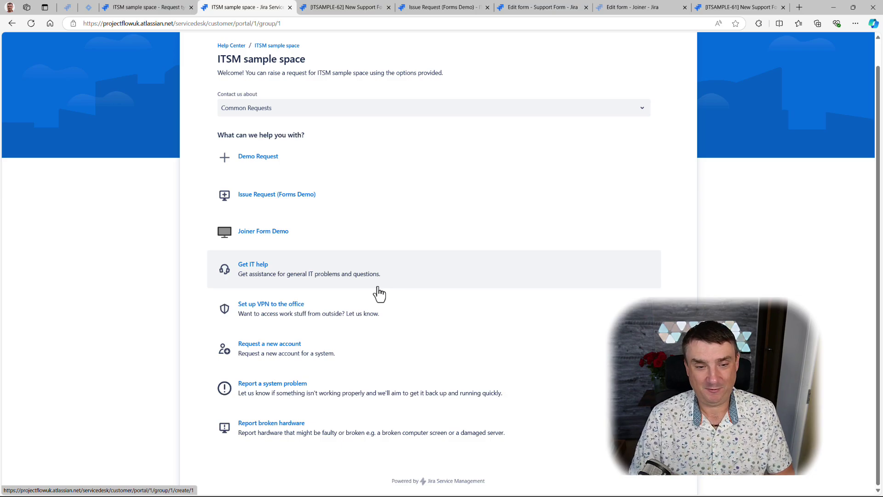
left_click(342, 278)
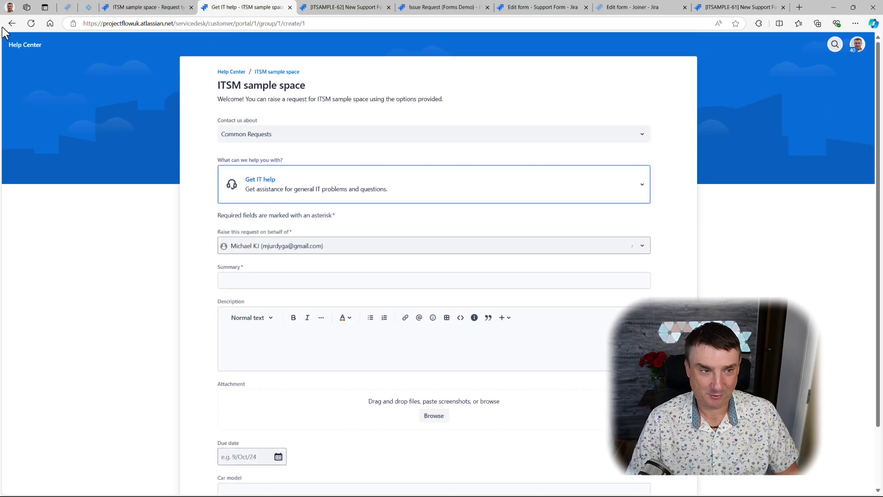
left_click(13, 23)
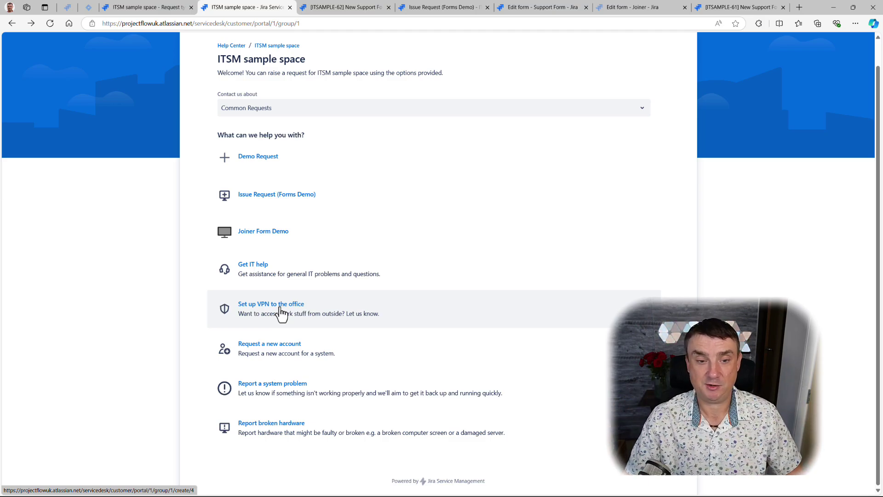
Step: Open the Issue Request (Forms Demo) request and try the request type Other..., replacing it with VPN Problem
left_click(272, 202)
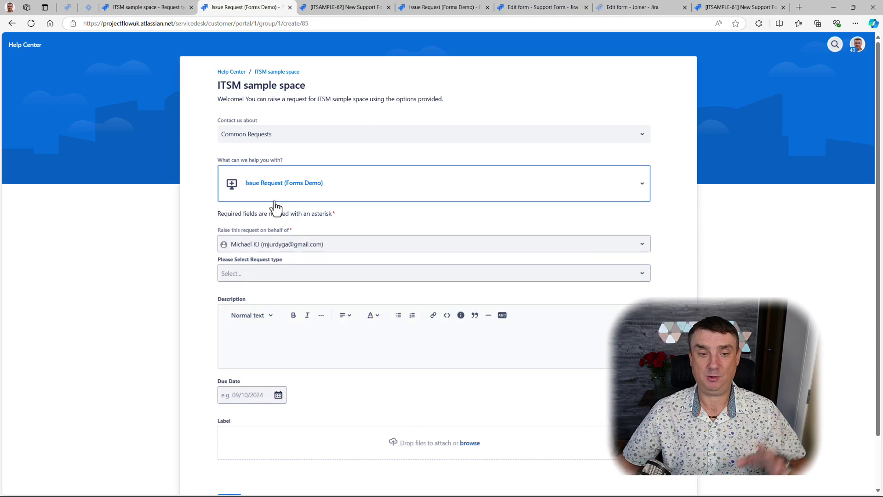
scroll(316, 247, "down", 2)
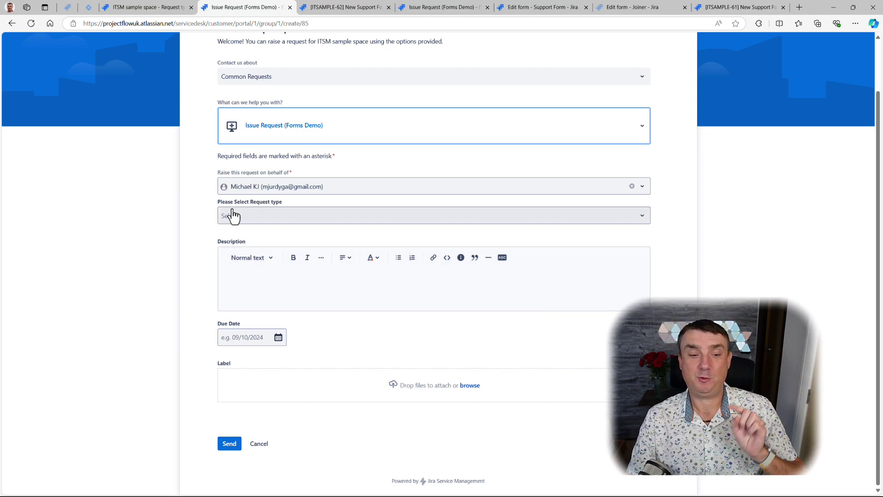
left_click(258, 220)
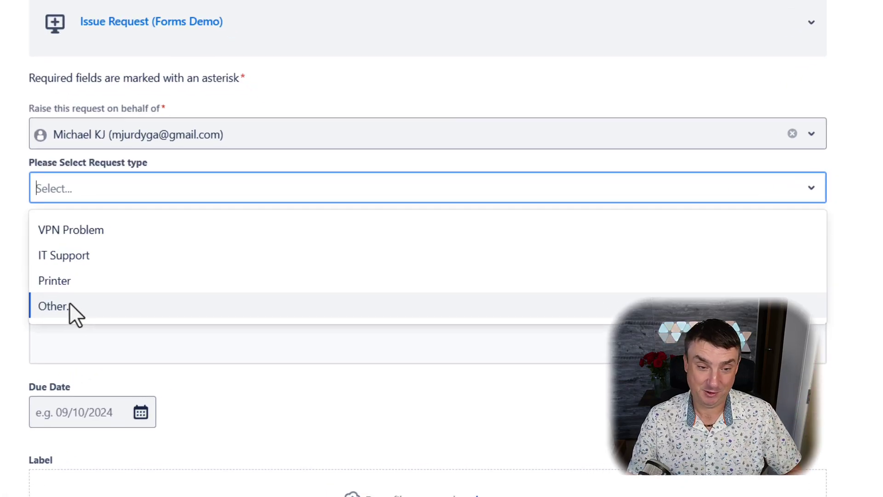
left_click(69, 302)
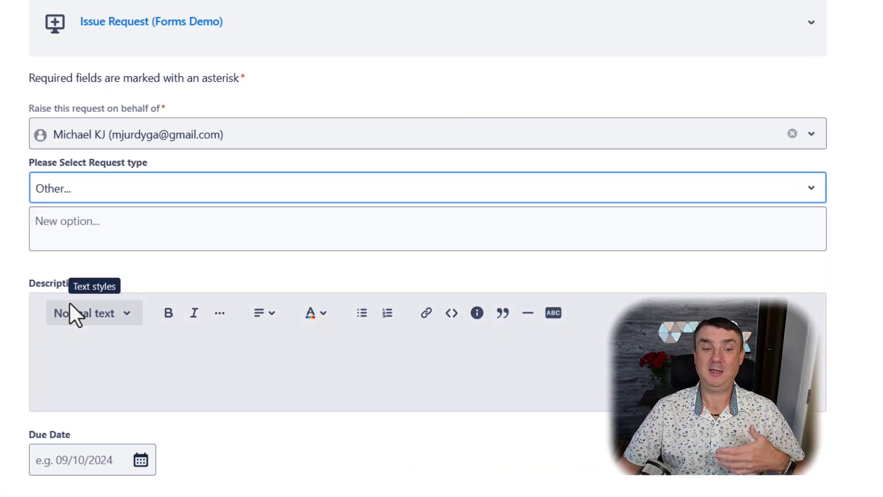
left_click(118, 237)
left_click(122, 197)
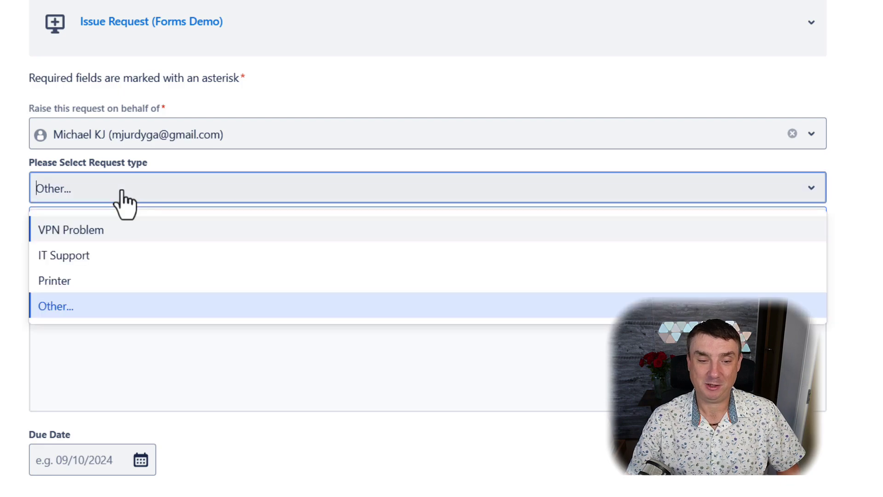
left_click(104, 228)
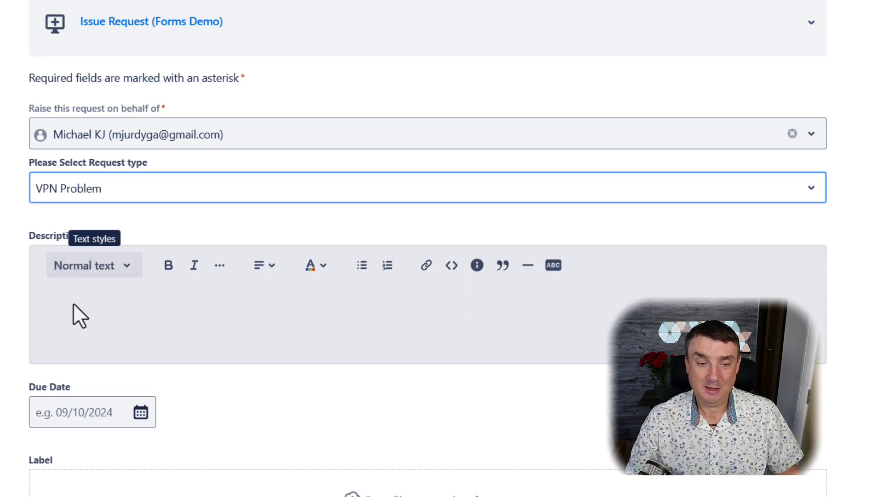
Step: Set the request type to Printer and the printer type to Ink Jet
left_click(79, 183)
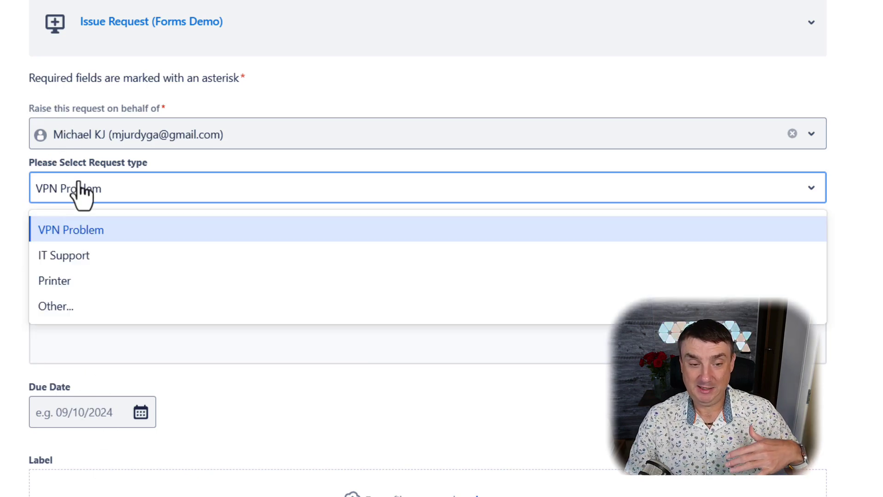
left_click(73, 281)
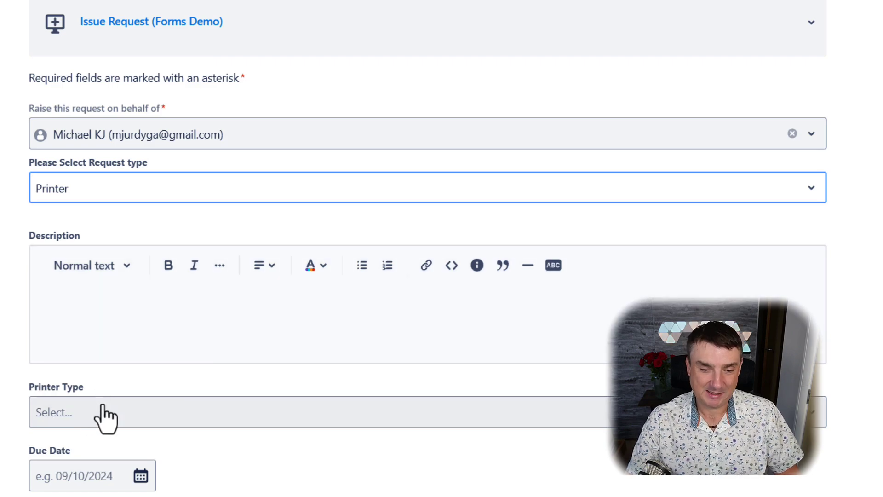
scroll(95, 414, "down", 2)
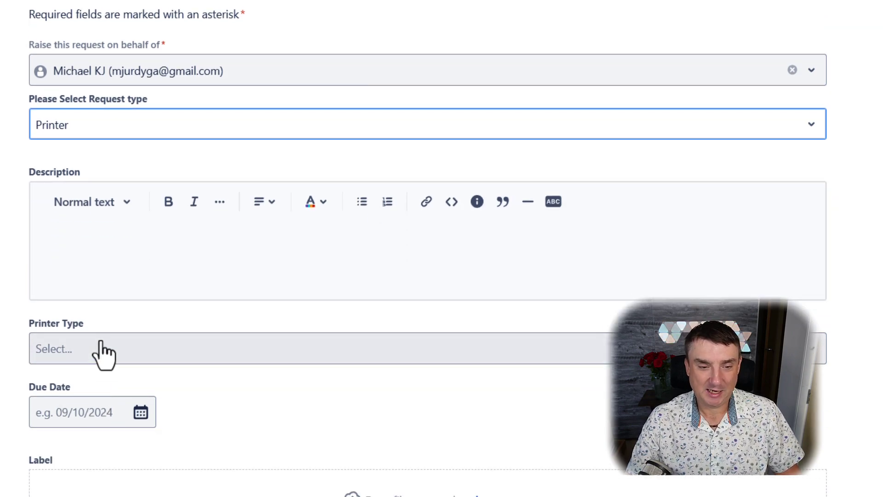
left_click(81, 356)
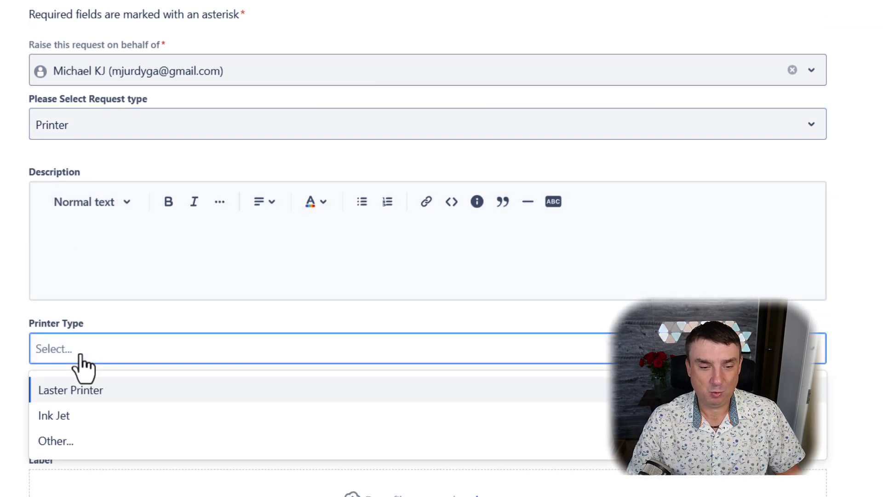
left_click(70, 416)
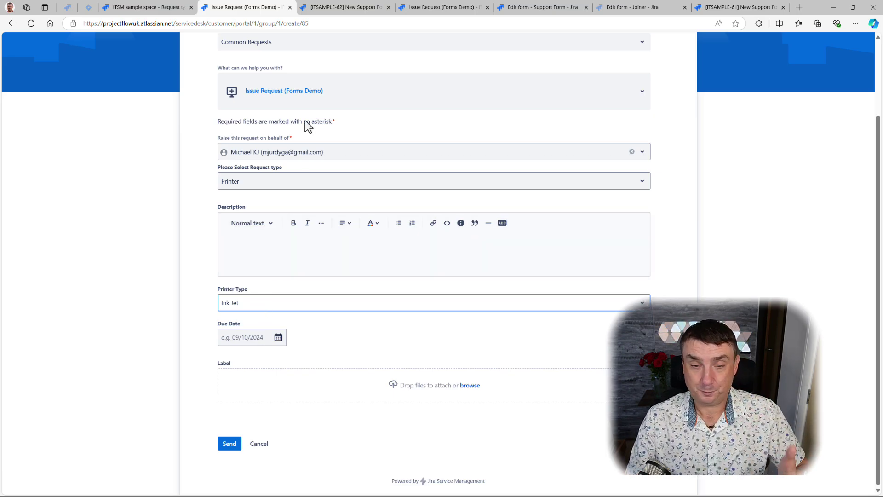
Step: Go to the Support Form editor and move the Printer Type field between the request type field and Description
left_click(448, 10)
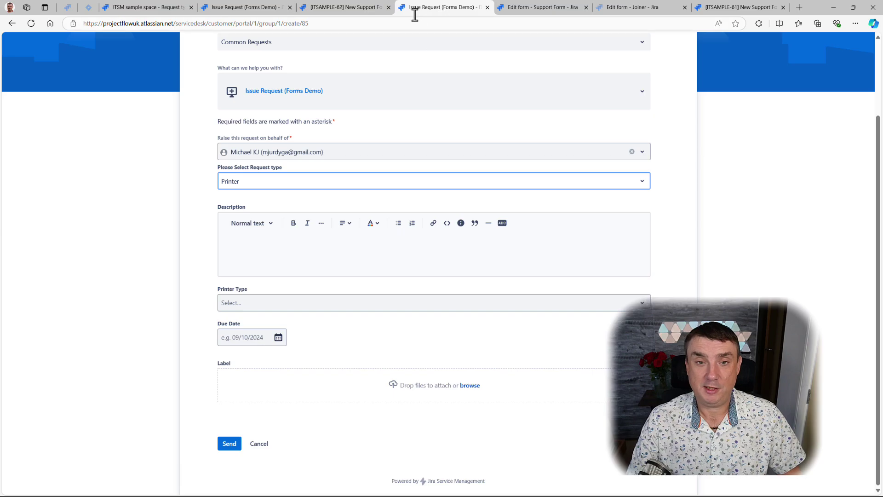
left_click(350, 8)
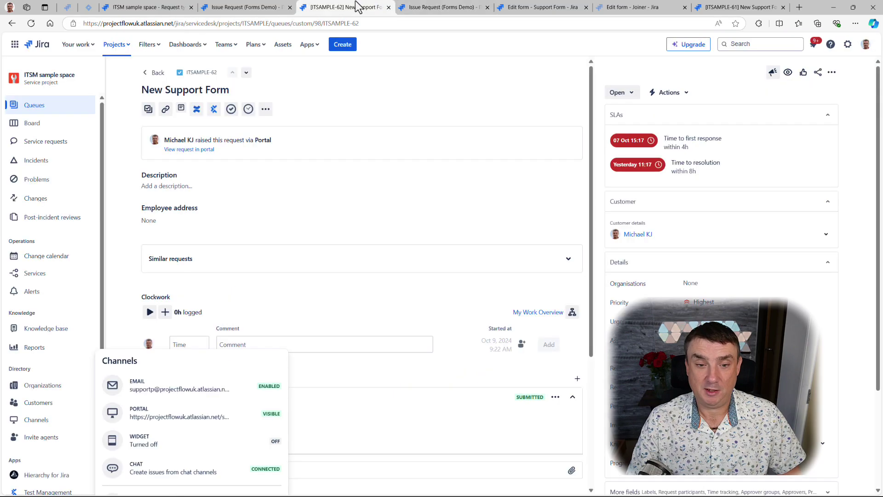
left_click(536, 9)
left_click(169, 189)
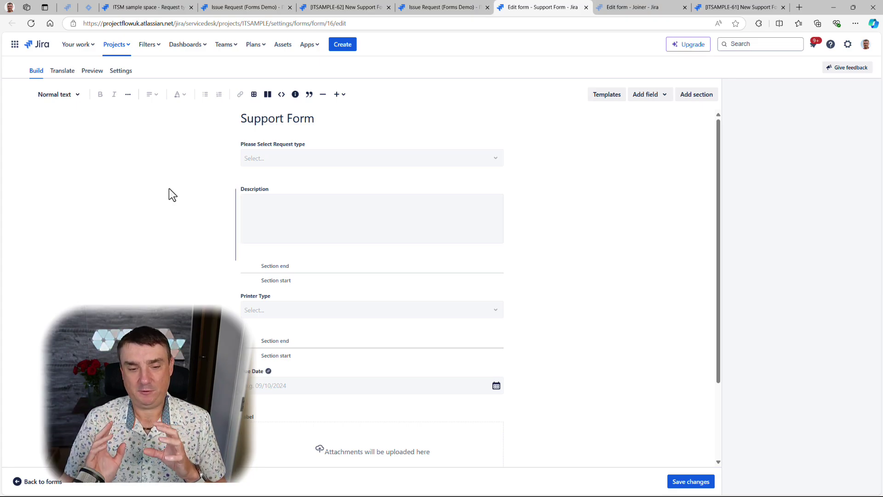
left_click(267, 301)
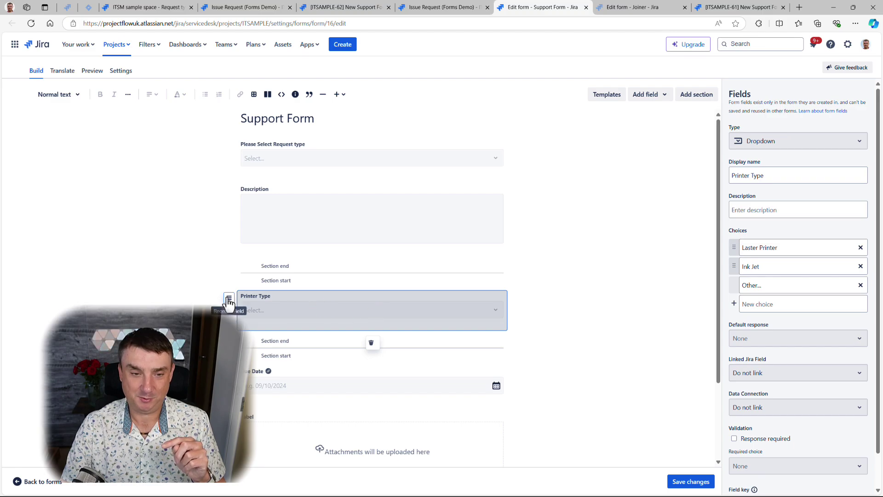
left_click_drag(228, 298, 244, 175)
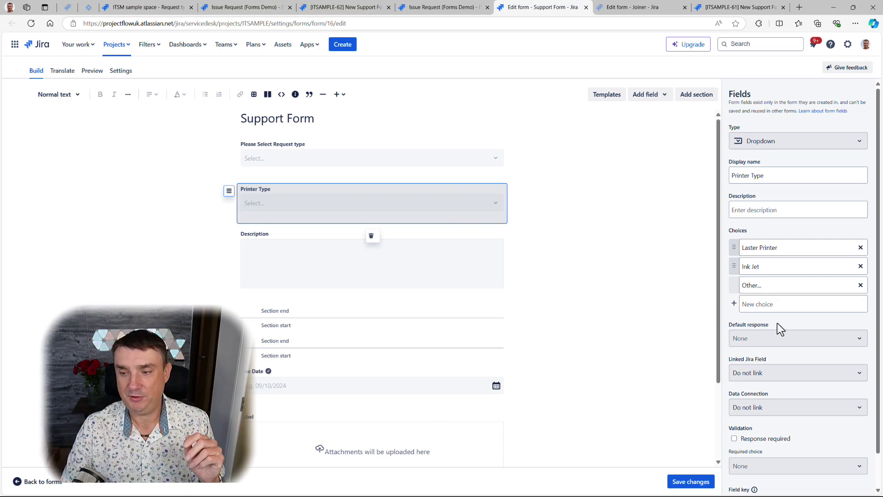
Step: Change the Printer Type field from a dropdown to Radio buttons
left_click_drag(727, 249, 765, 180)
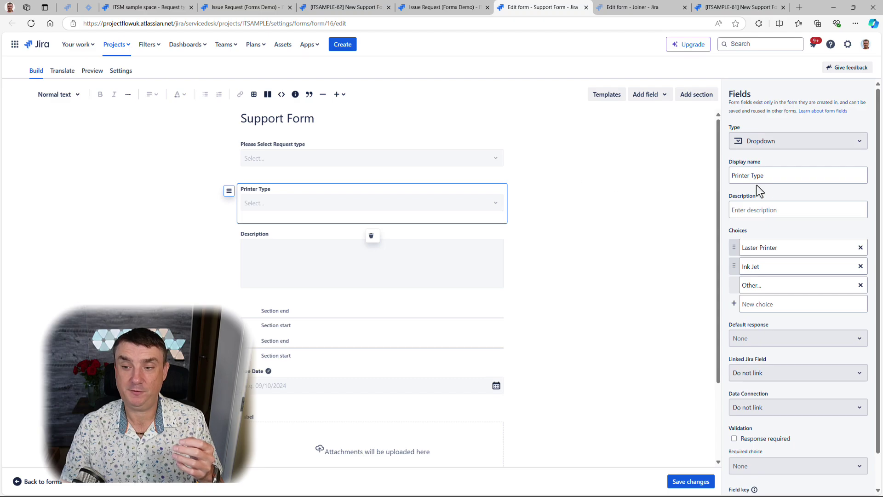
left_click(768, 146)
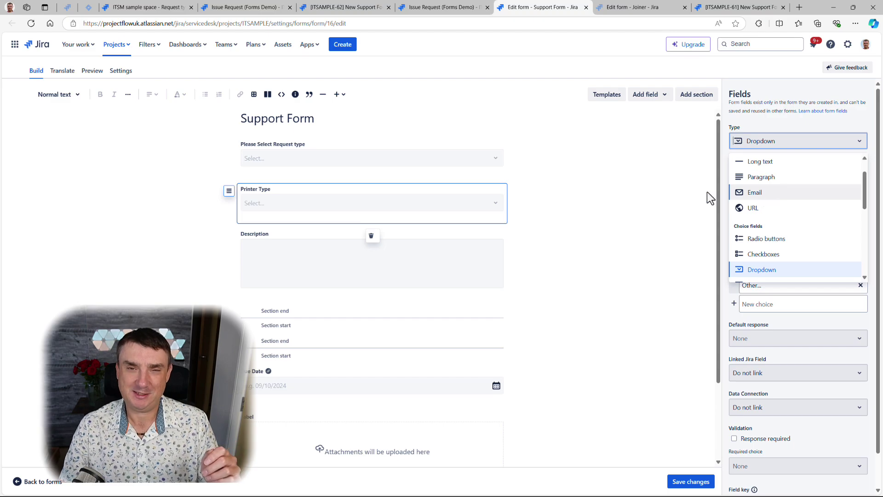
left_click(776, 239)
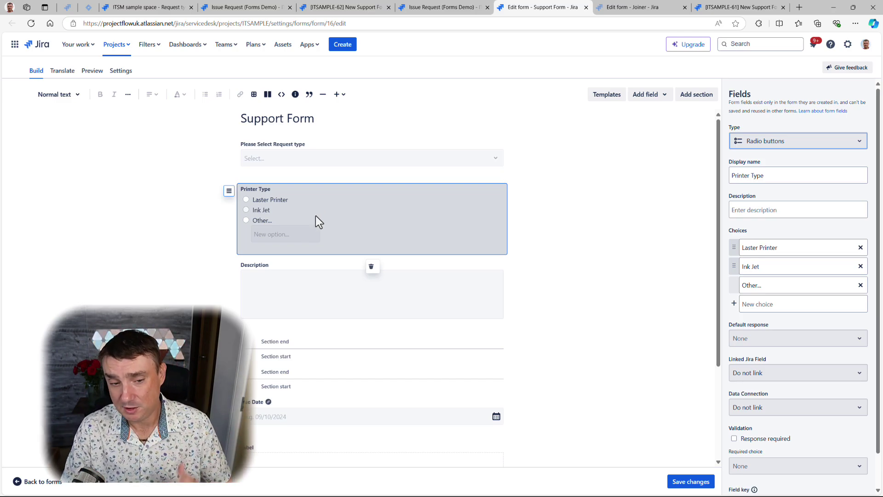
Step: Review the form layout, view the Description field's minimum length unit options, and reselect the Printer Type field
scroll(297, 301, "down", 3)
scroll(298, 306, "up", 3)
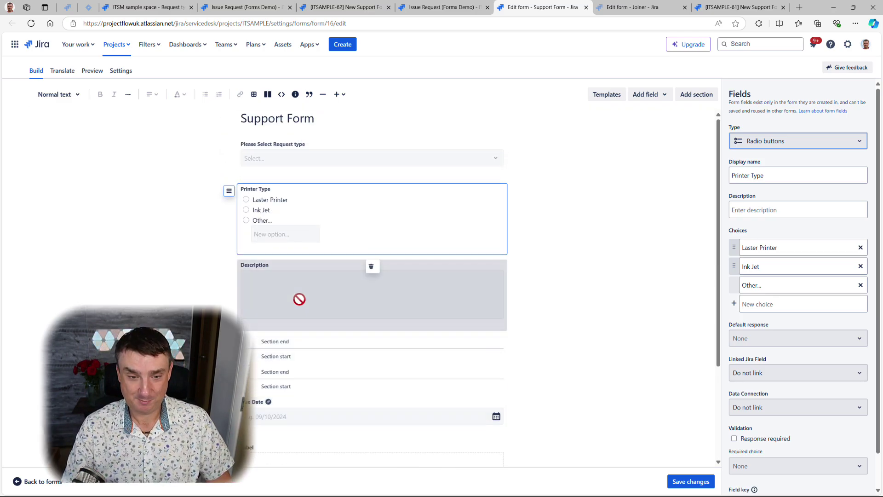
scroll(325, 276, "down", 3)
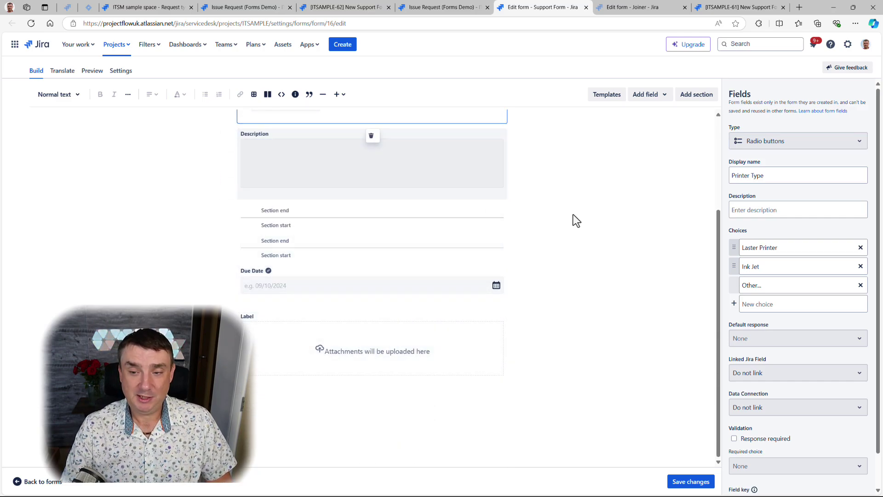
scroll(308, 190, "up", 3)
left_click(258, 285)
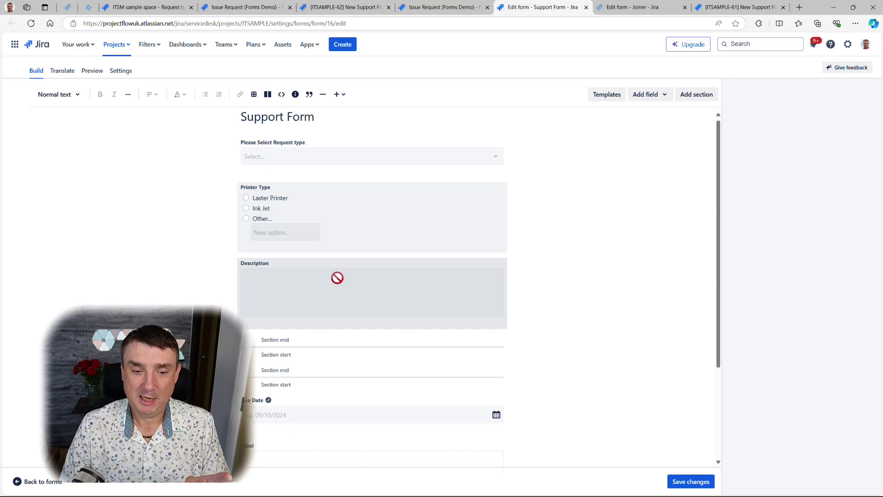
left_click(297, 297)
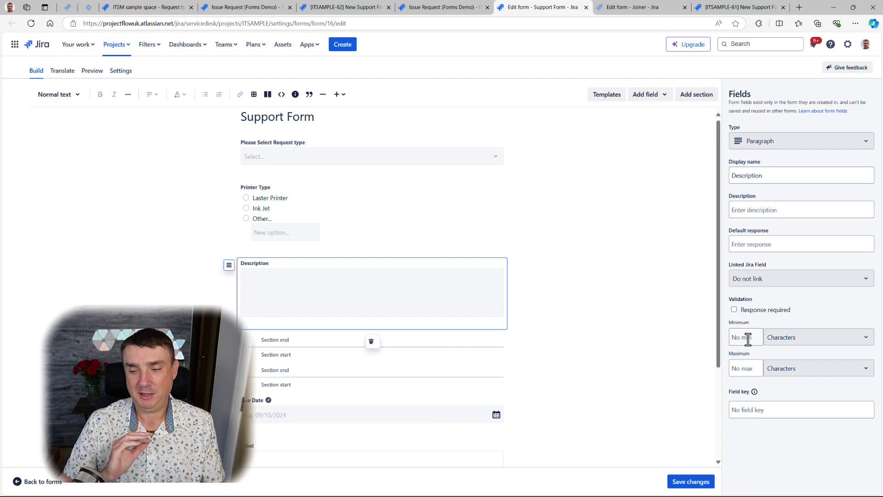
left_click(830, 340)
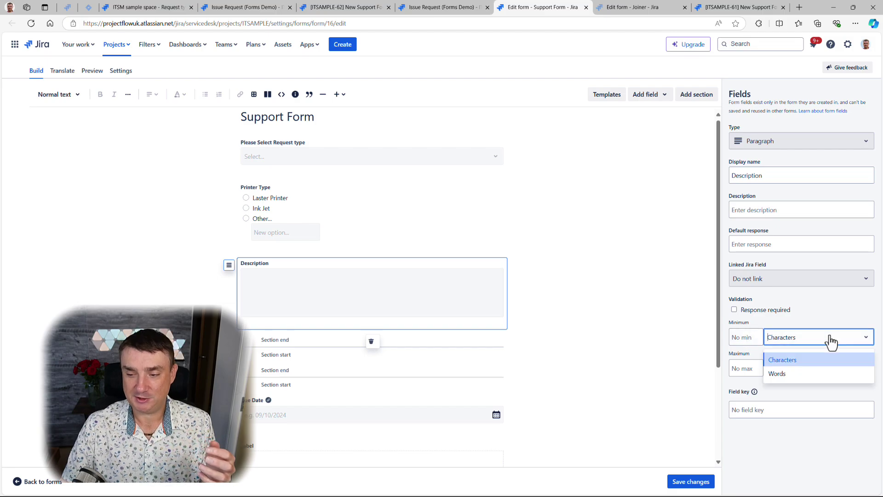
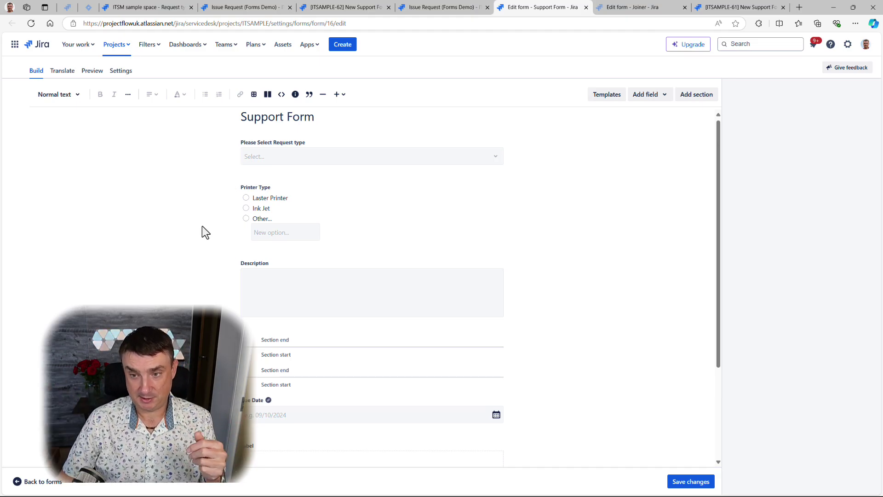
left_click(285, 211)
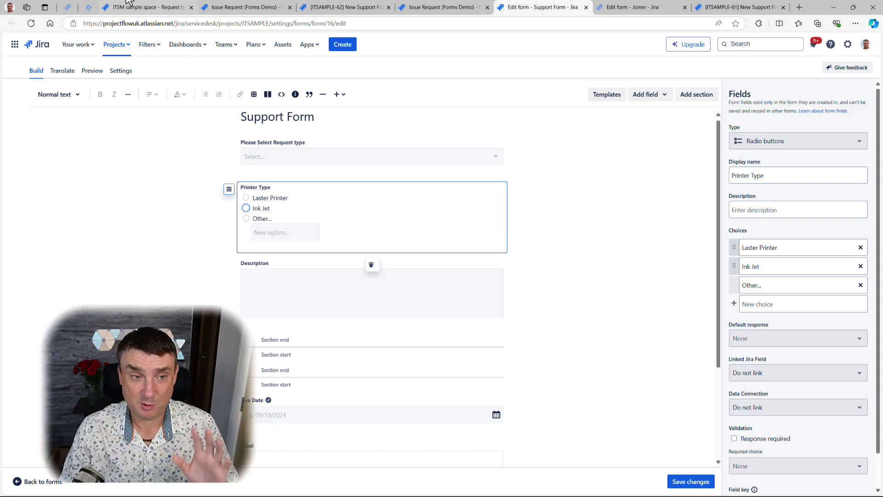
Step: Go to the ITSM sample space project settings and show the project's list of forms
left_click(148, 8)
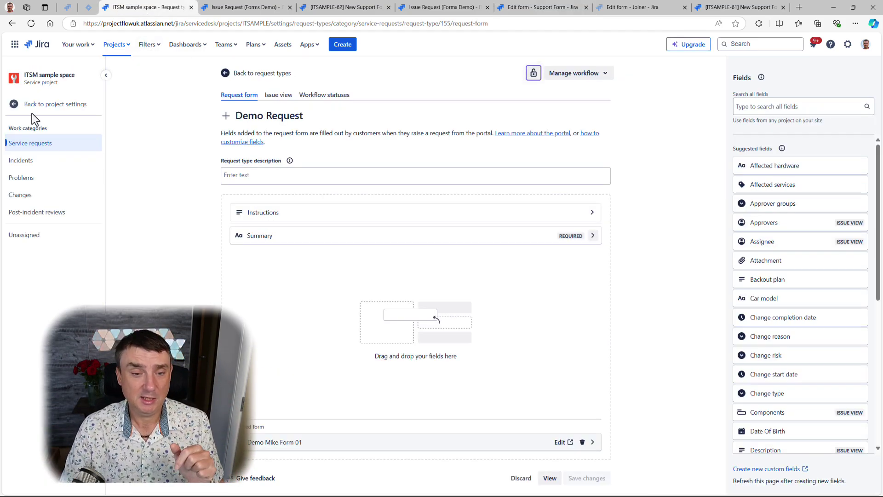
left_click(15, 105)
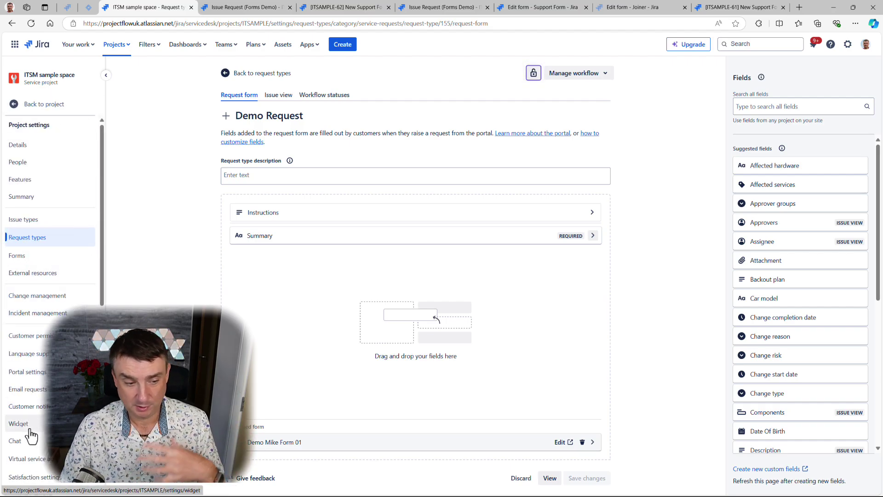
scroll(43, 414, "down", 1)
scroll(43, 414, "down", 3)
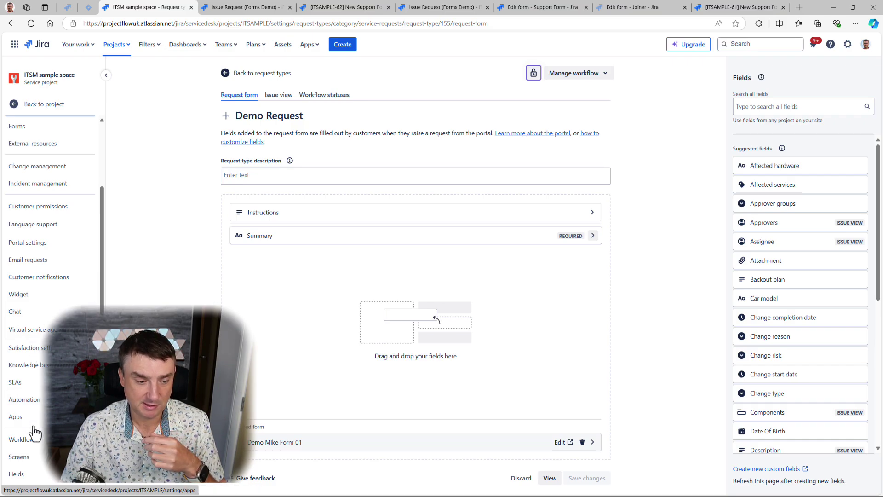
scroll(35, 388, "down", 1)
scroll(30, 350, "up", 3)
scroll(30, 349, "up", 1)
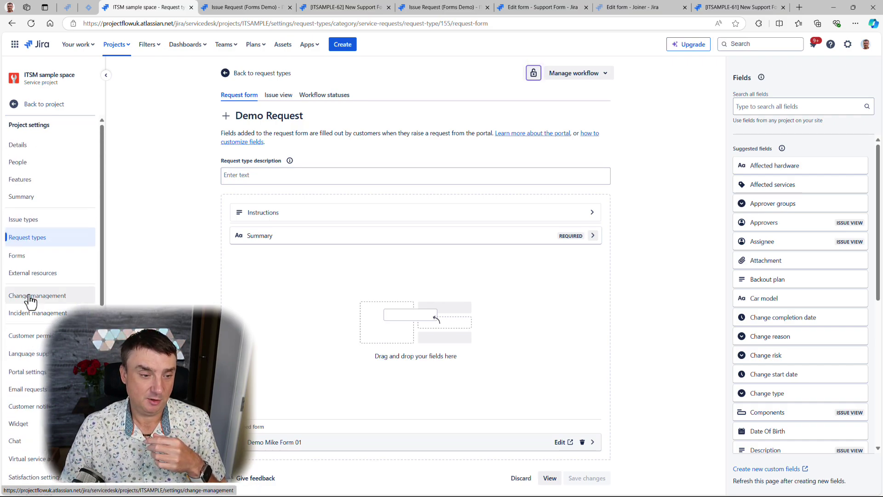
left_click(24, 260)
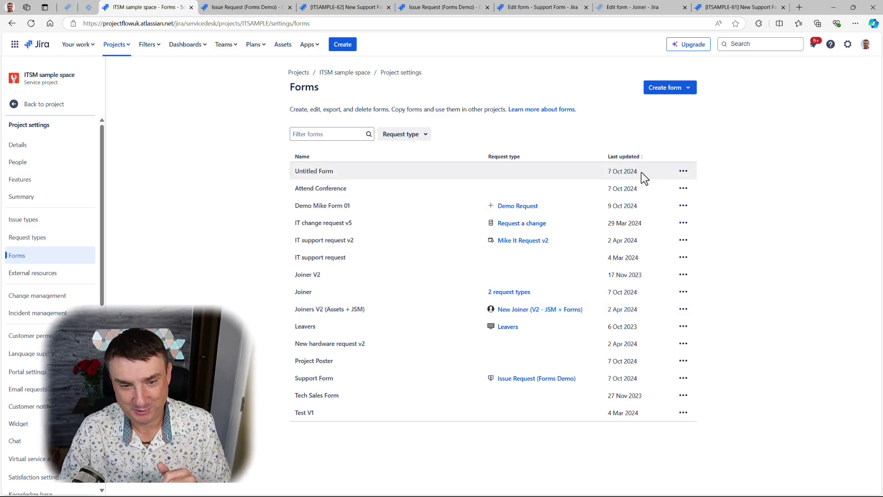
Step: Browse the available form templates, including the Business, Customer service and Design categories, and return to the forms list
left_click(671, 90)
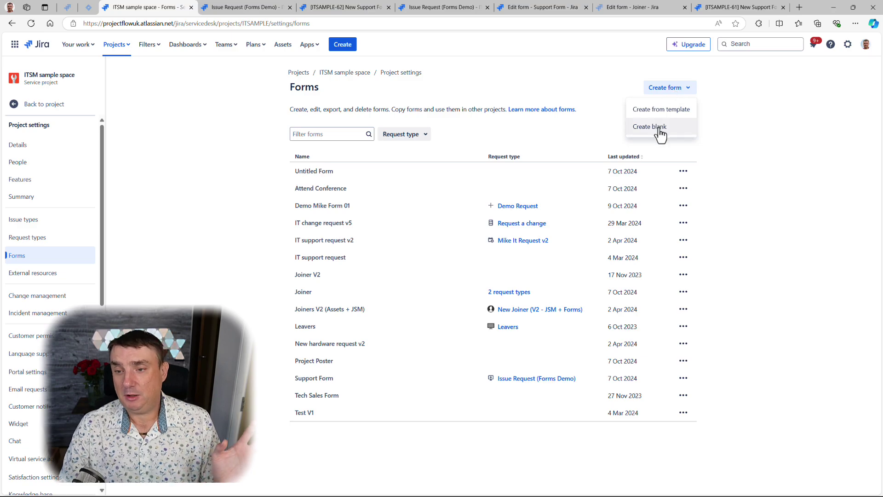
left_click(655, 112)
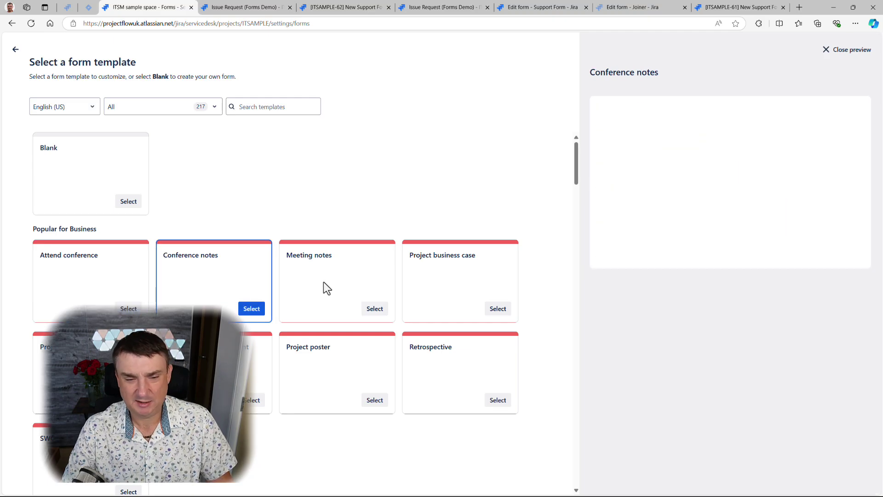
scroll(335, 369, "down", 6)
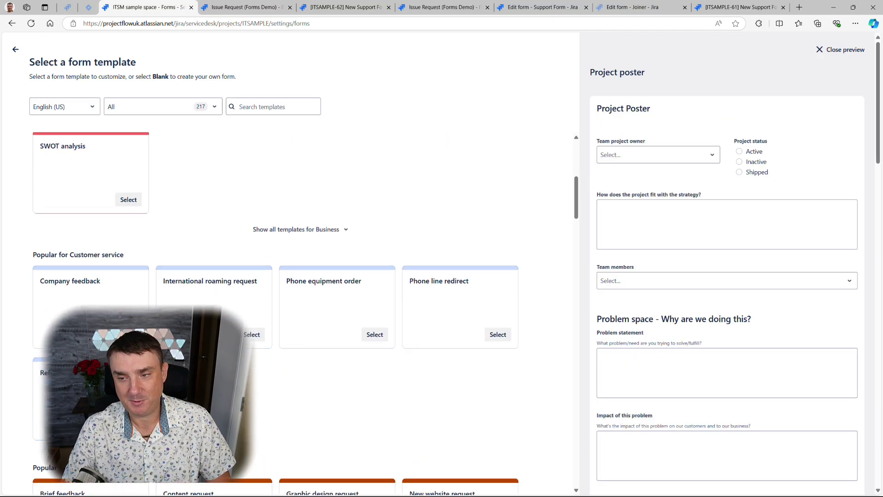
scroll(322, 318, "up", 1)
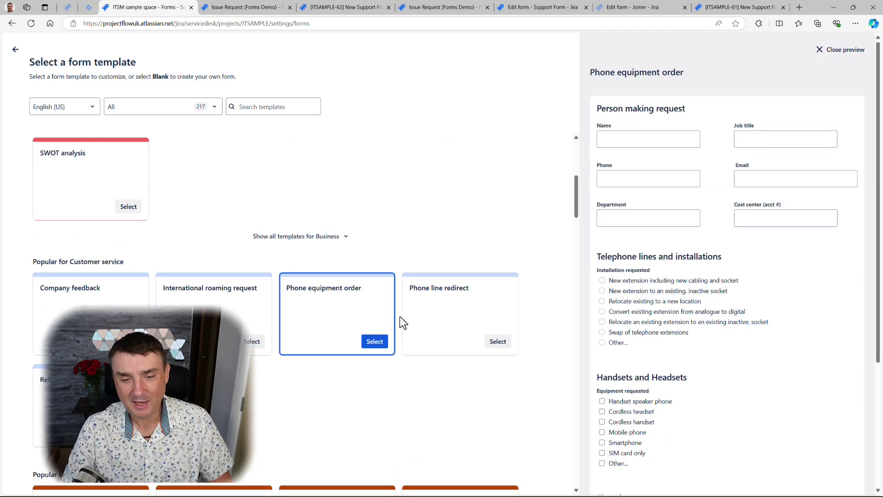
scroll(357, 320, "down", 5)
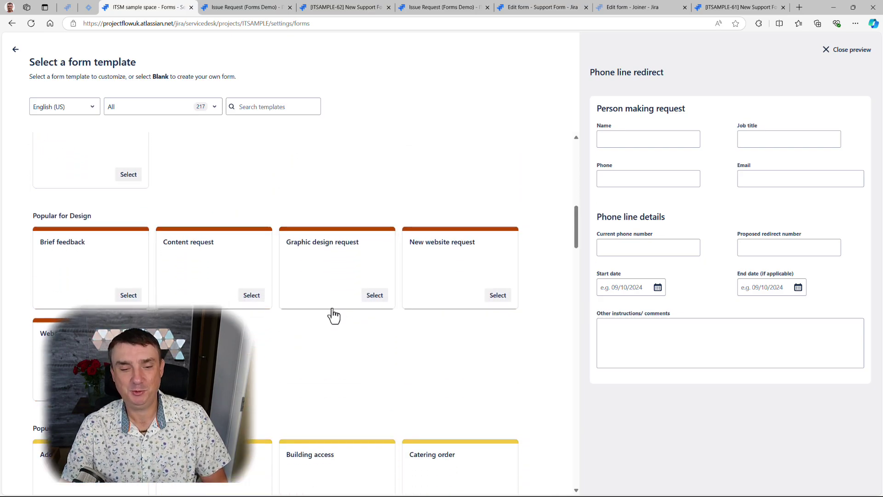
scroll(322, 286, "up", 1)
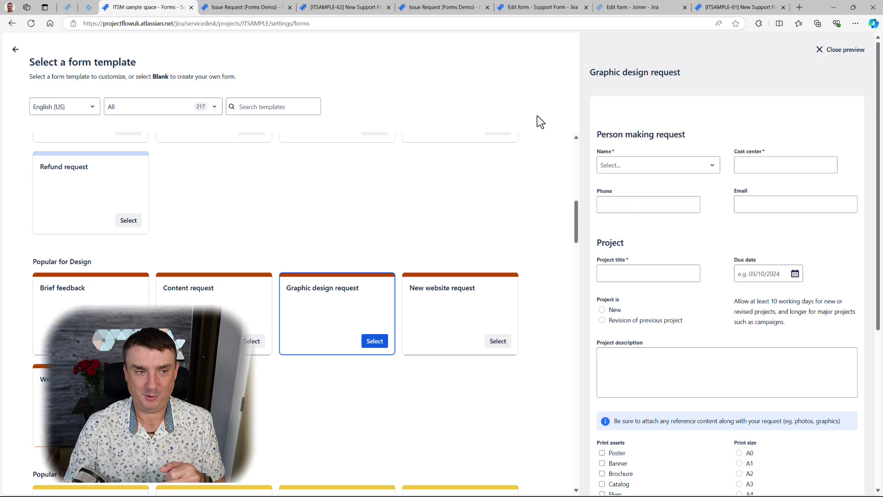
left_click(16, 49)
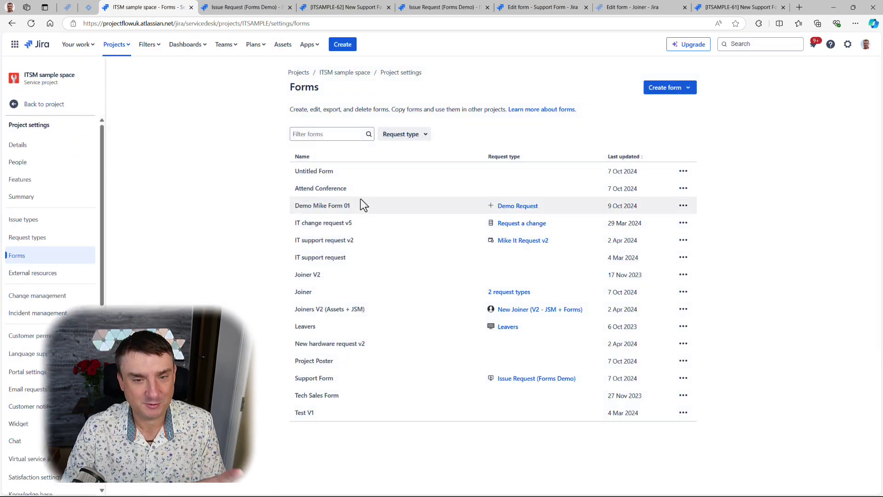
Step: Create a blank form and title it Mike Demo 02
left_click(684, 90)
left_click(649, 127)
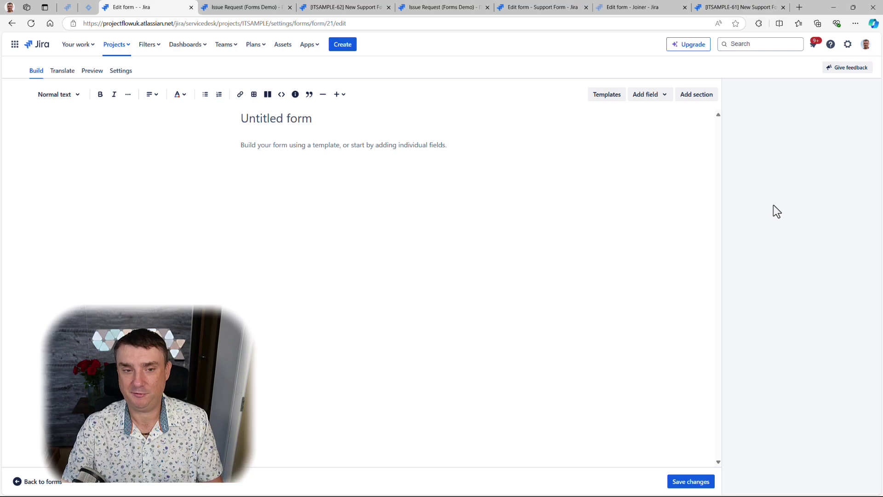
type("Mike Demo 01")
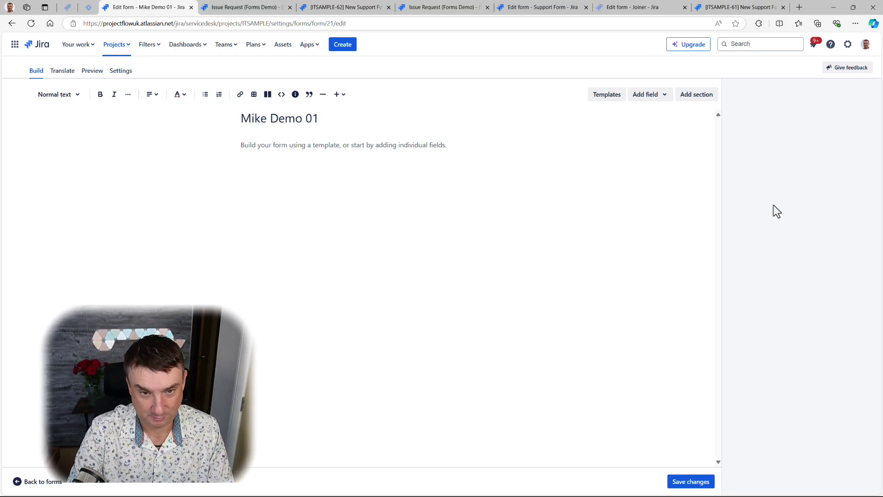
key("BackSpace")
type("2")
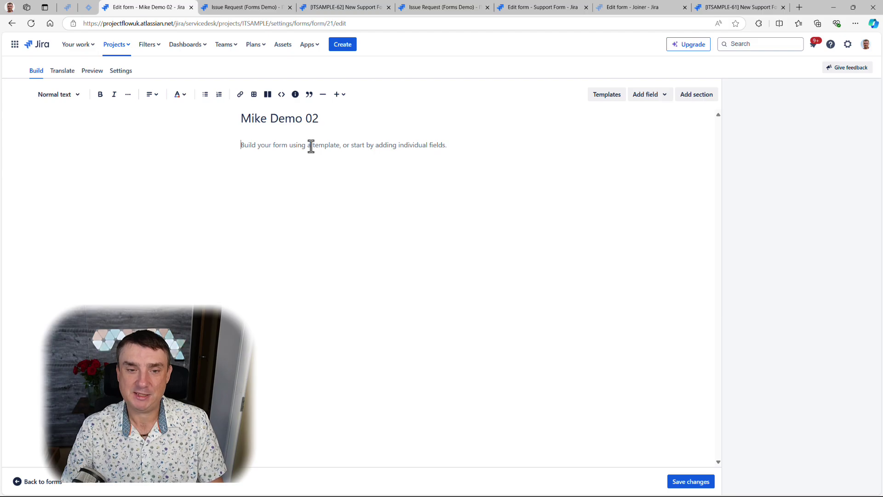
Step: Add a Short text field to the form with the display name Name
left_click(648, 96)
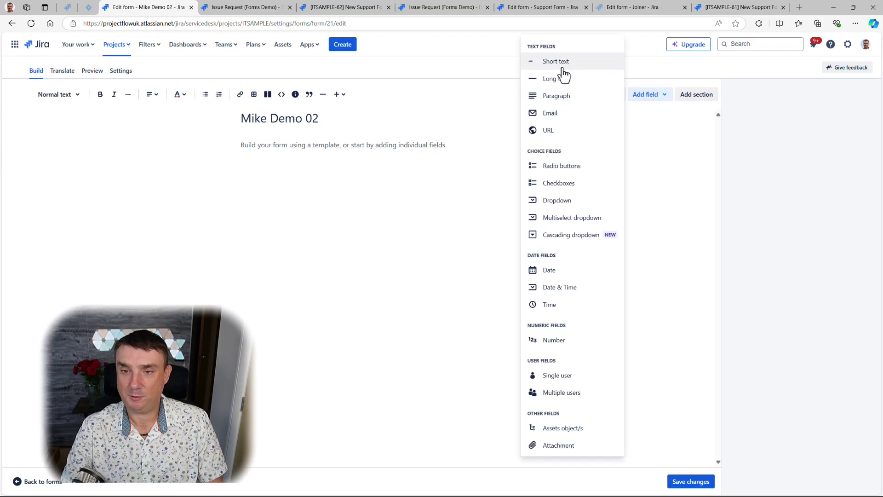
left_click(563, 67)
type("Name")
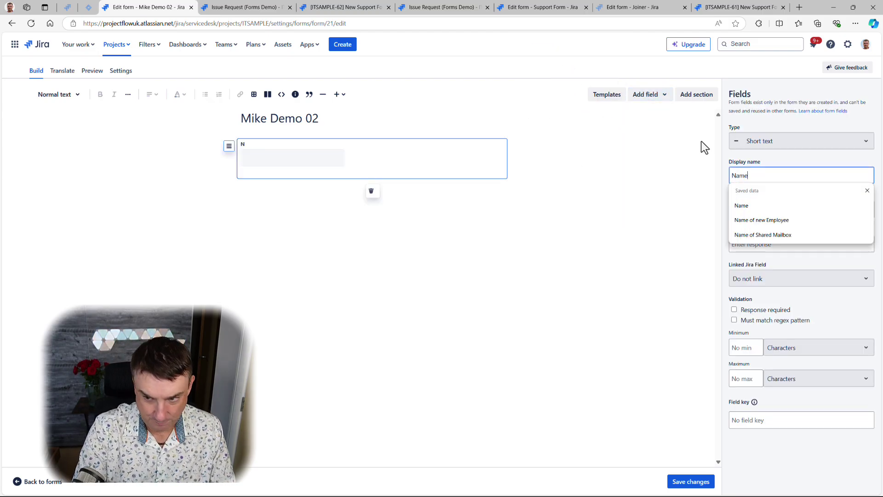
left_click(759, 205)
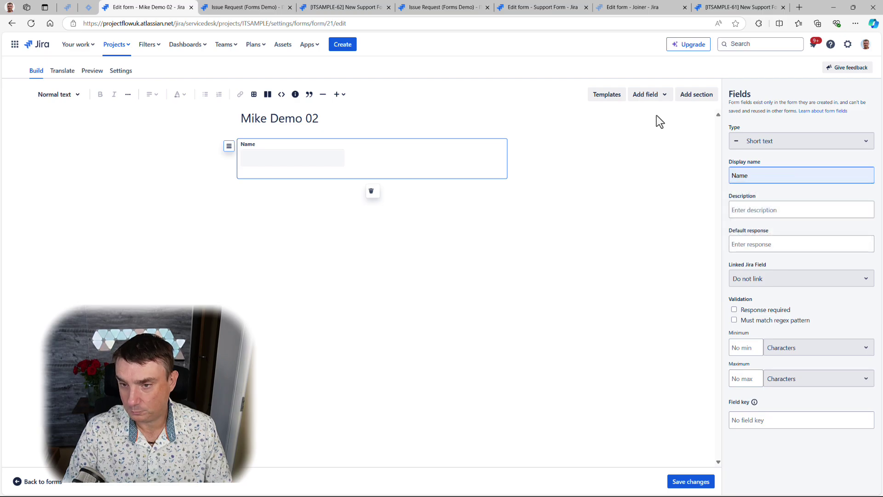
Step: Add a Paragraph field below the Name field with the display name Details
left_click(648, 95)
left_click(555, 96)
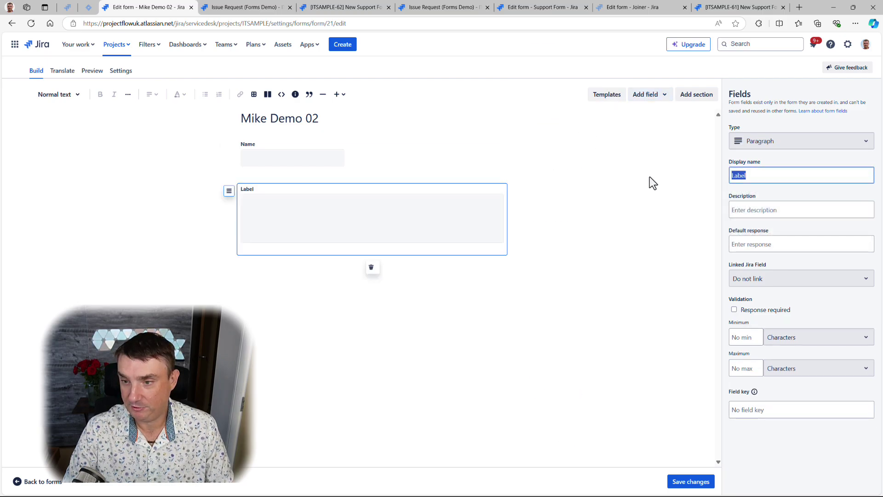
type("Details")
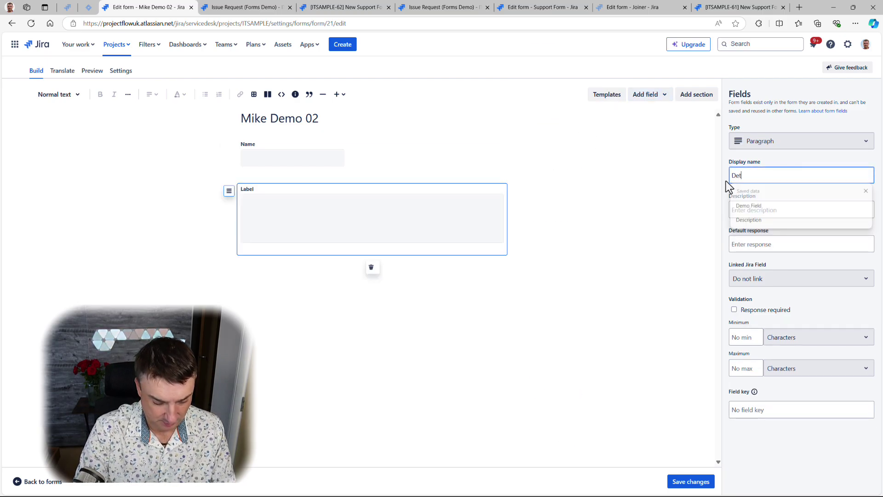
left_click(471, 341)
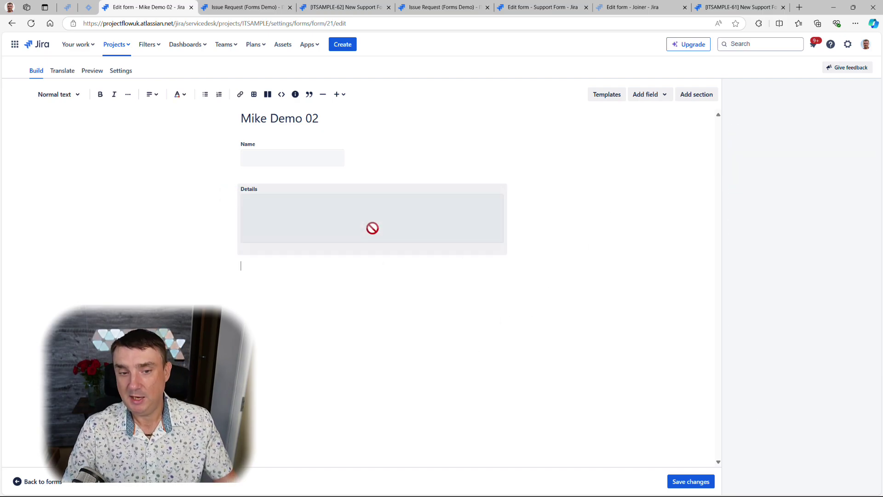
left_click(279, 154)
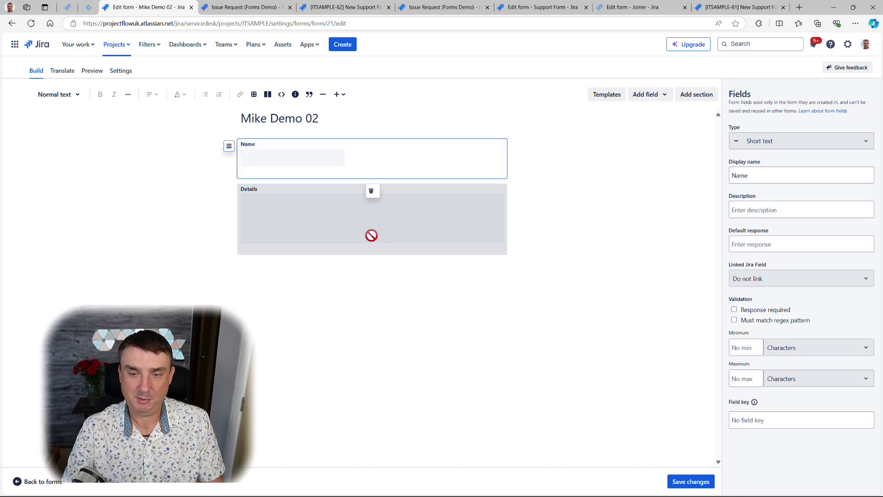
left_click(562, 222)
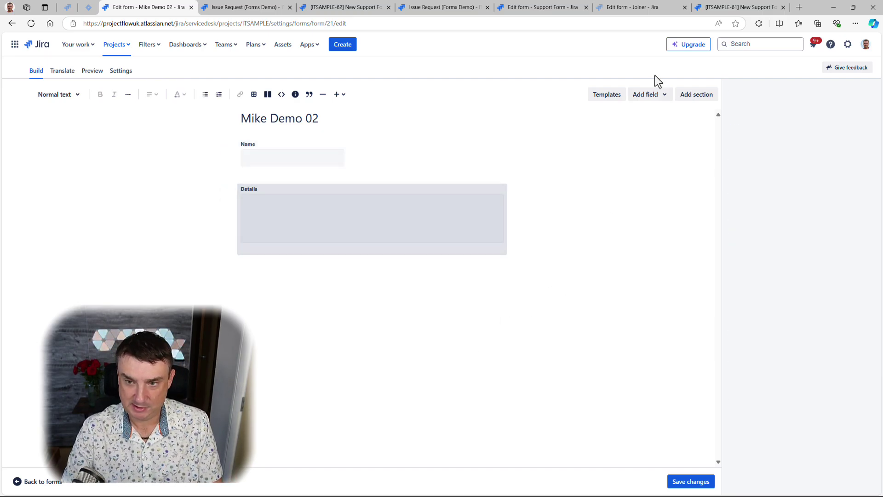
Step: Add an Attachment field below Details and set its display name to Attachment
left_click(632, 95)
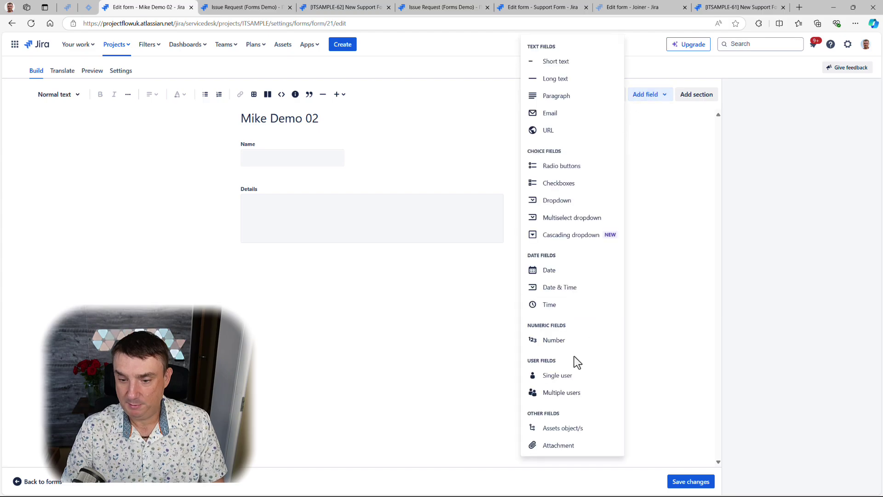
left_click(564, 447)
left_click(637, 97)
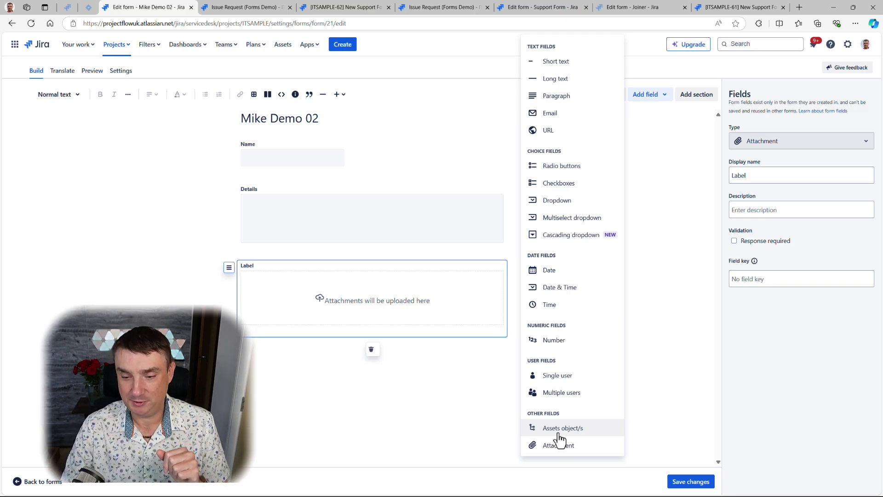
left_click(445, 388)
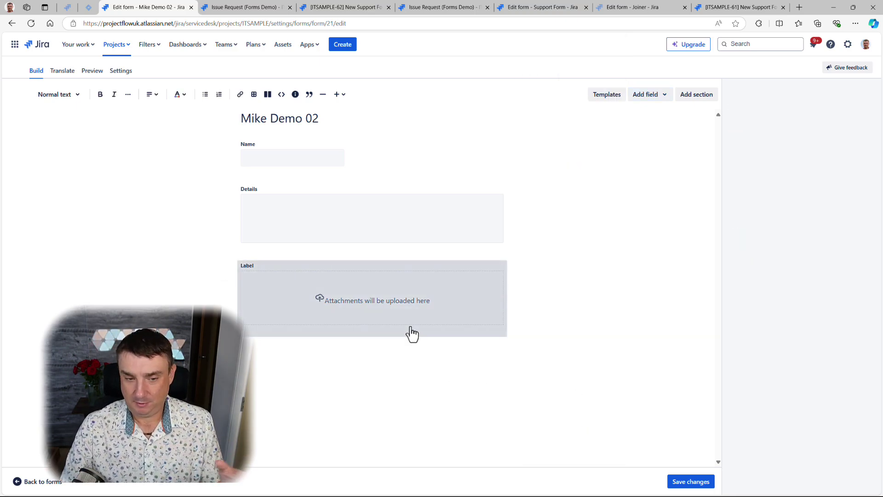
left_click(336, 282)
left_click(768, 175)
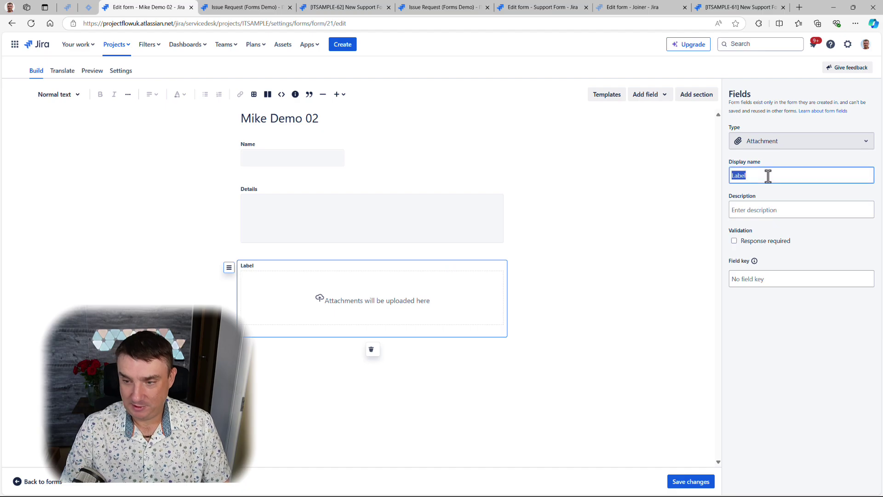
type("Attachem")
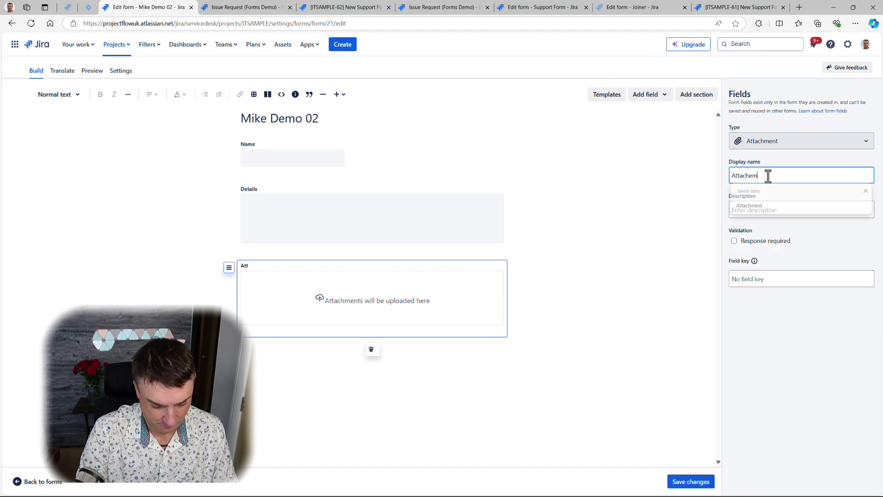
type("nt")
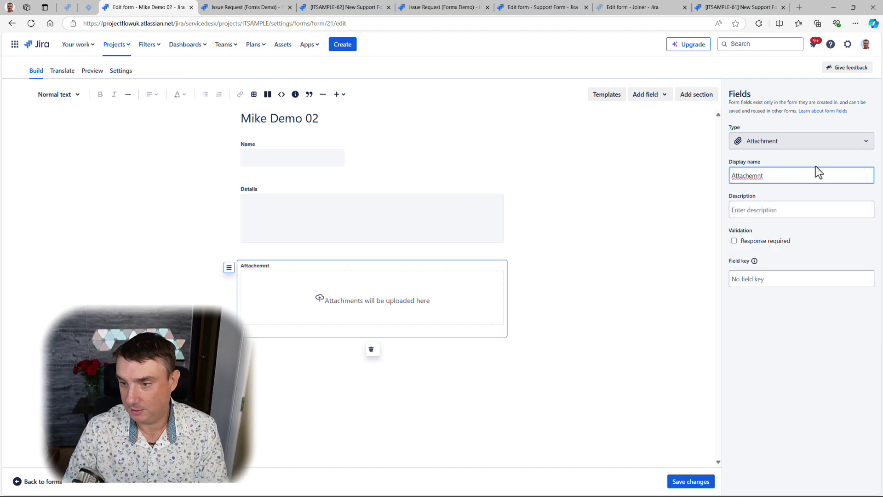
right_click(756, 175)
left_click(760, 180)
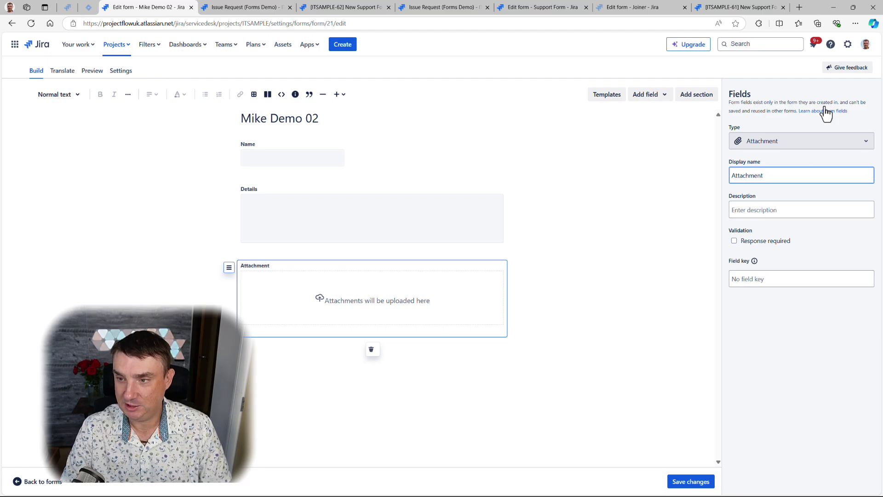
Step: Save the form changes and preview how the form looks to customers before returning to the form builder
left_click(683, 484)
left_click(299, 169)
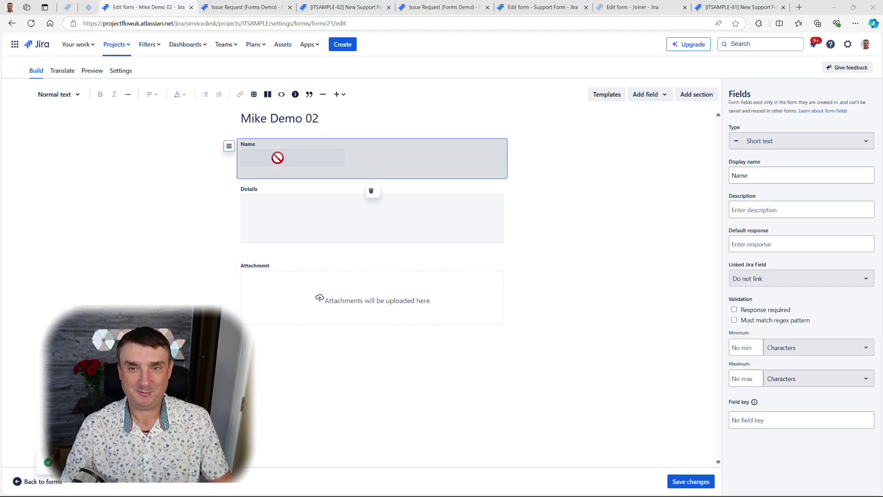
left_click(93, 71)
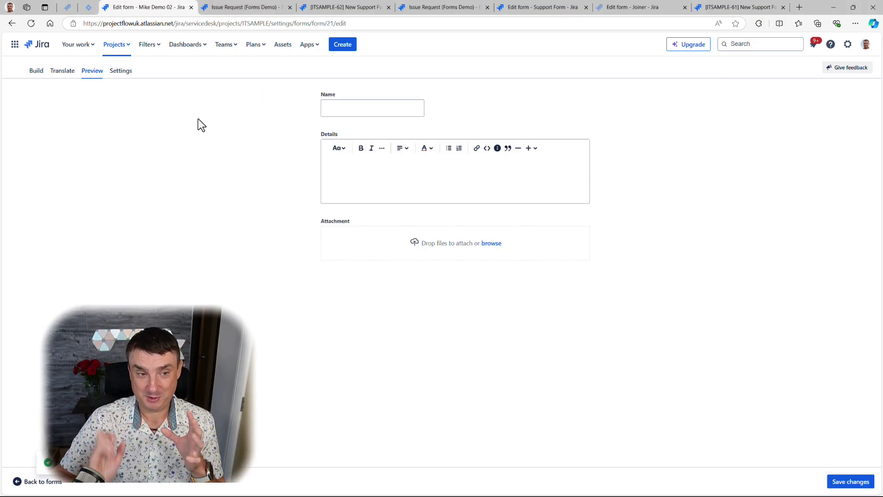
left_click(31, 73)
Step: Return to the Demo Request request type's request form page in the ITSM sample space
left_click(115, 45)
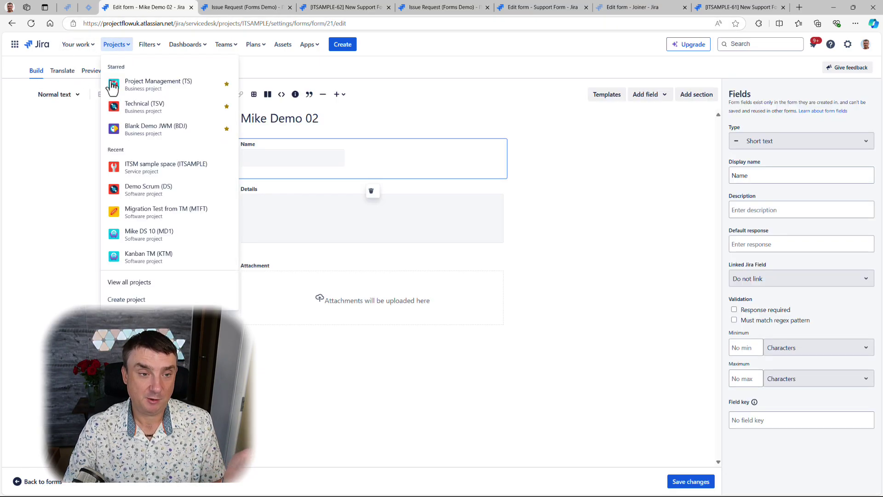
right_click(12, 25)
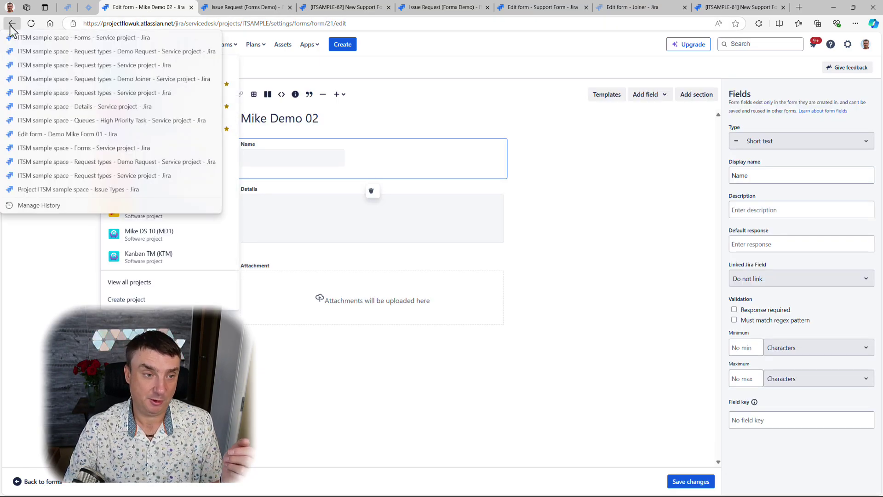
left_click(23, 53)
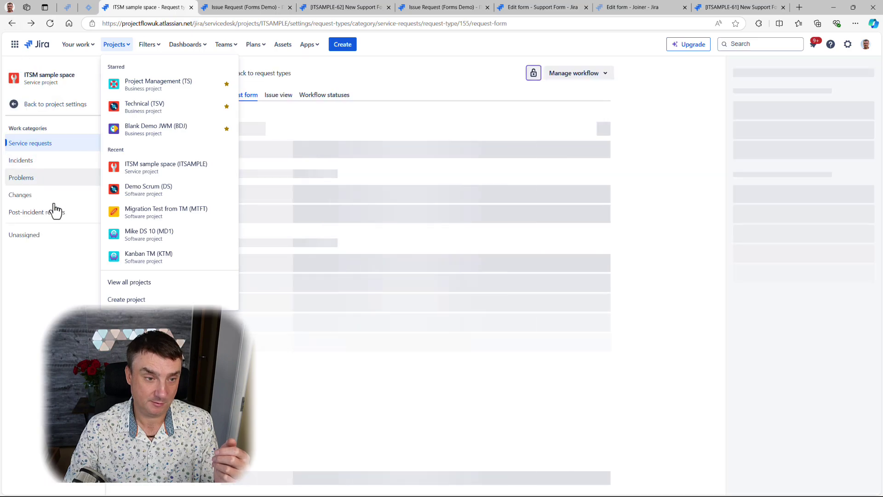
Step: Remove the attached form Demo Mike Form 01 from the Demo Request request form
left_click(18, 105)
left_click(27, 238)
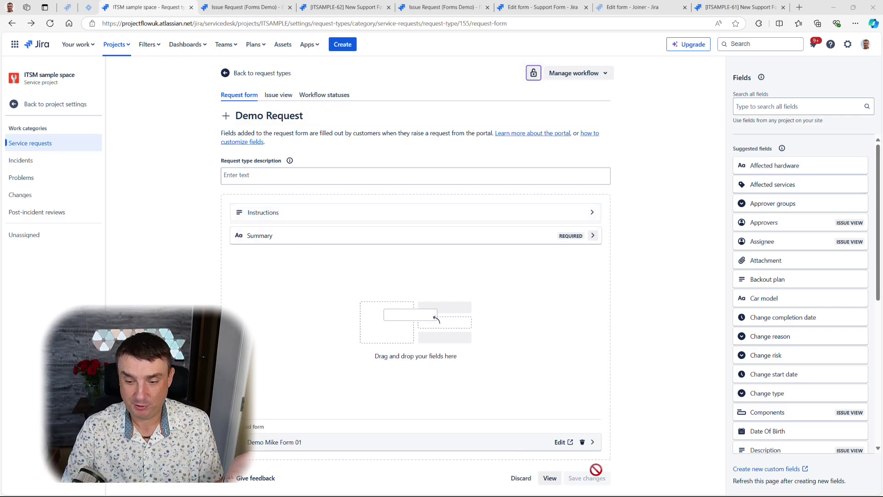
left_click(582, 442)
left_click(543, 112)
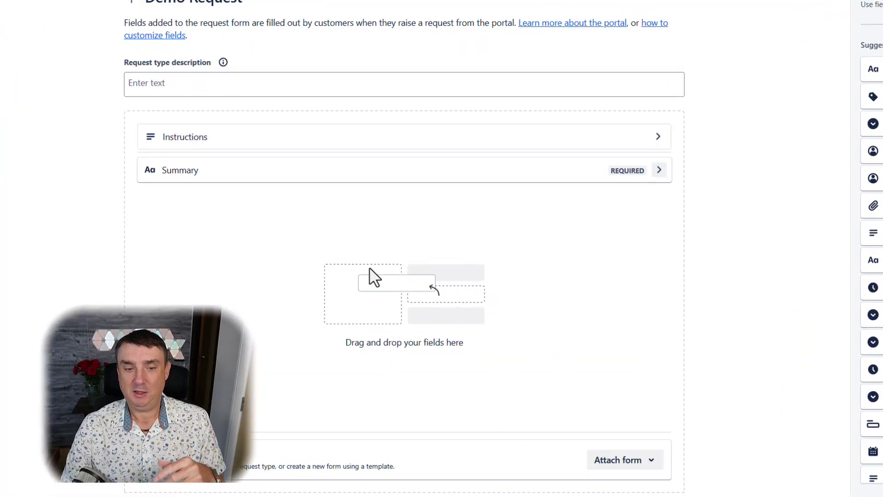
Step: Attach the existing form Mike Demo 02 to the Demo Request request form
left_click(659, 170)
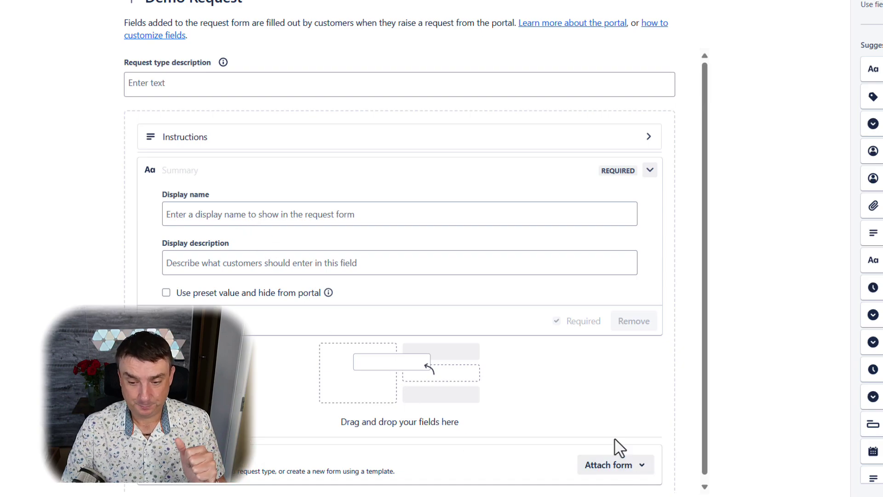
left_click(626, 465)
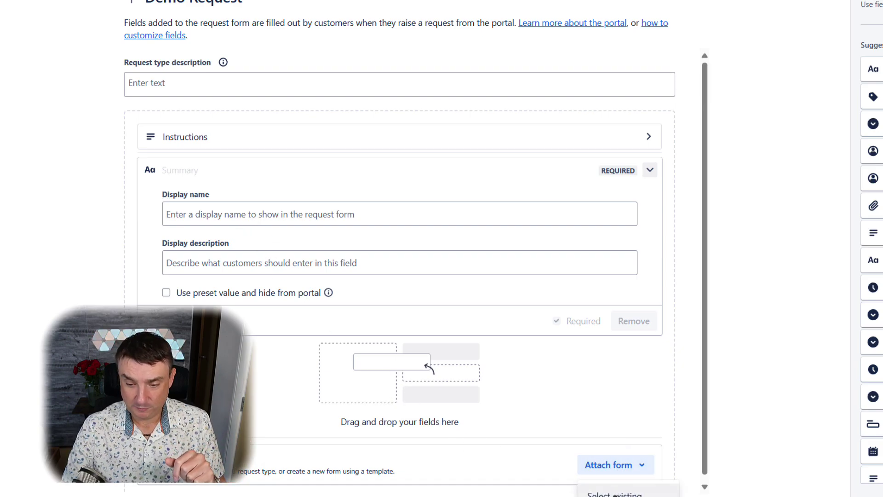
left_click(615, 494)
scroll(423, 328, "down", 5)
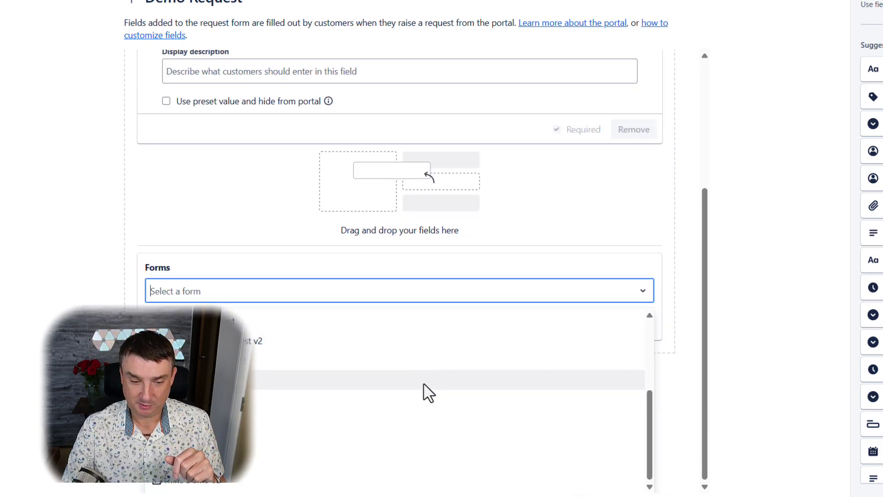
left_click(246, 479)
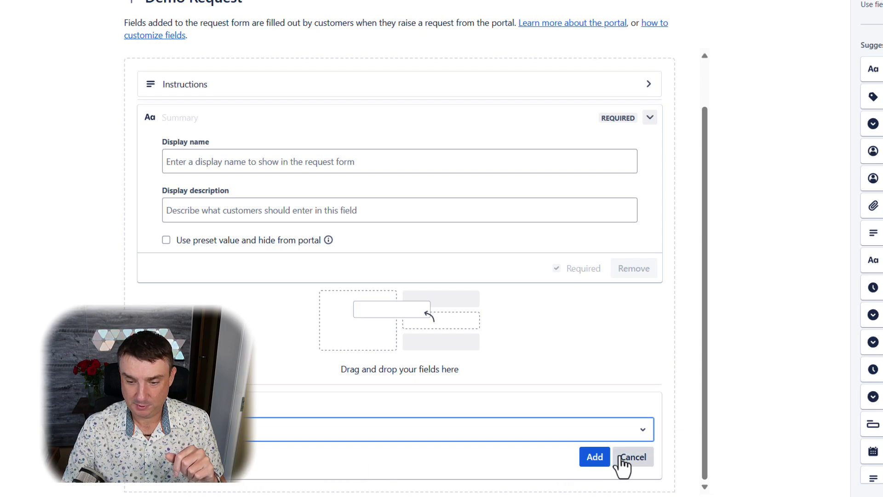
left_click(597, 459)
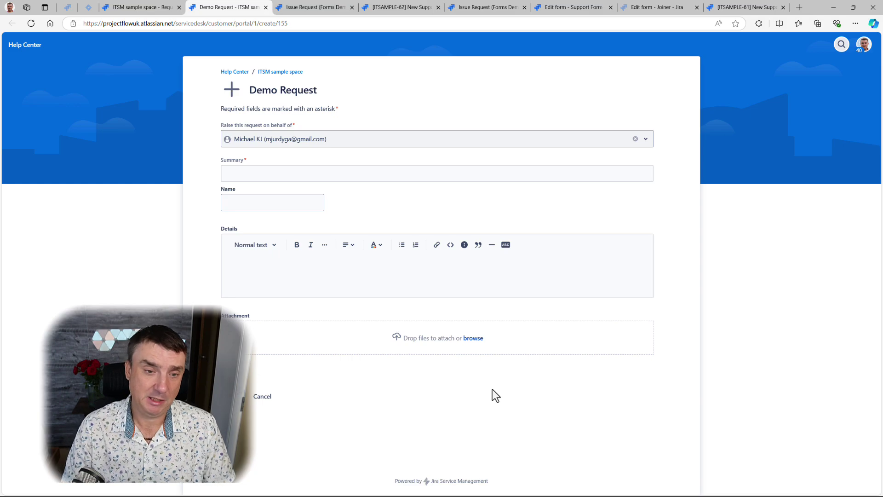
Step: Enter Mike Request as the summary of the Demo Request on the customer portal
left_click(240, 167)
type("asdasdsda")
left_click_drag(256, 174, 200, 172)
type("Mike Re")
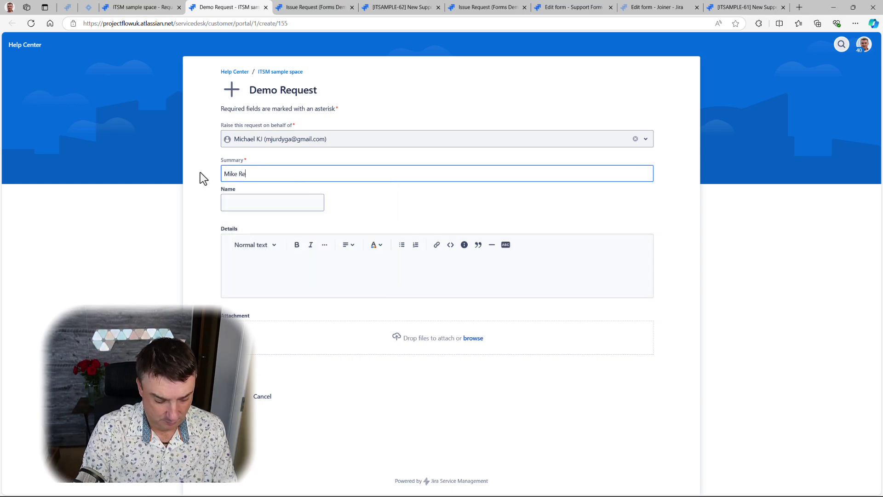
type("quest")
Step: Submit the request with the requester's first name as Name and the sample text asdasdsadsdadas as Details
left_click(263, 201)
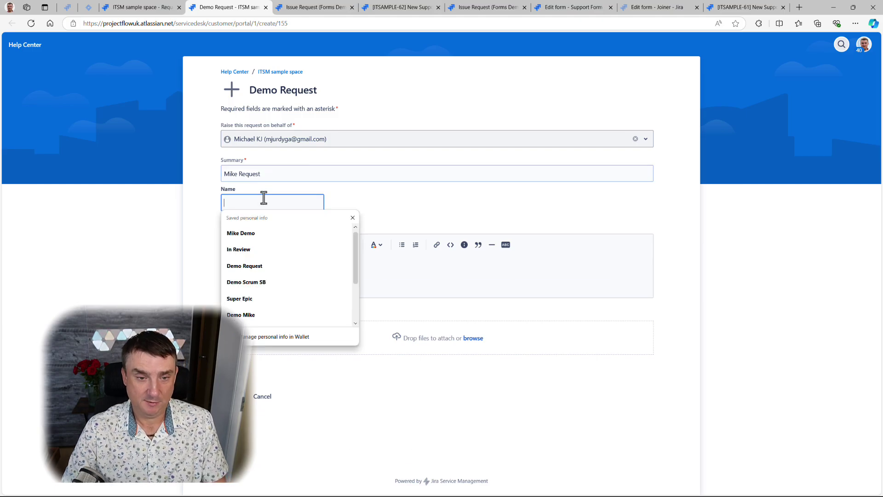
key("Tab")
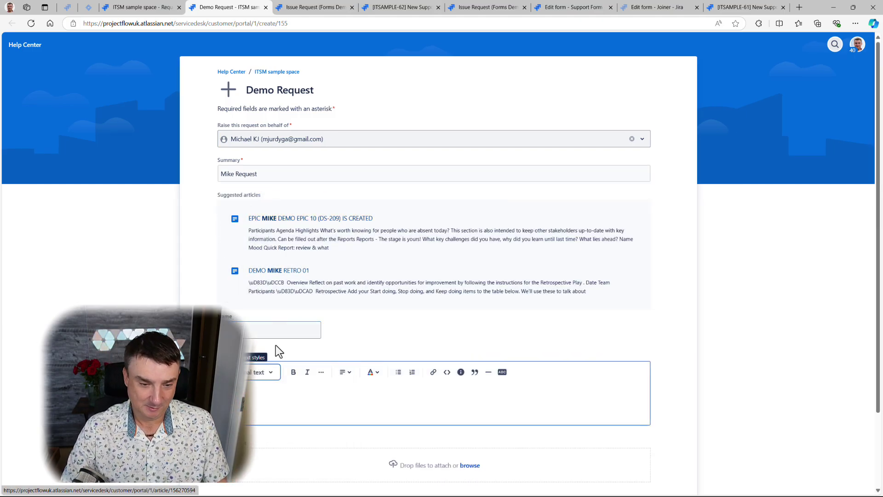
scroll(283, 352, "down", 2)
left_click(266, 307)
type("asdasdsadsdadas")
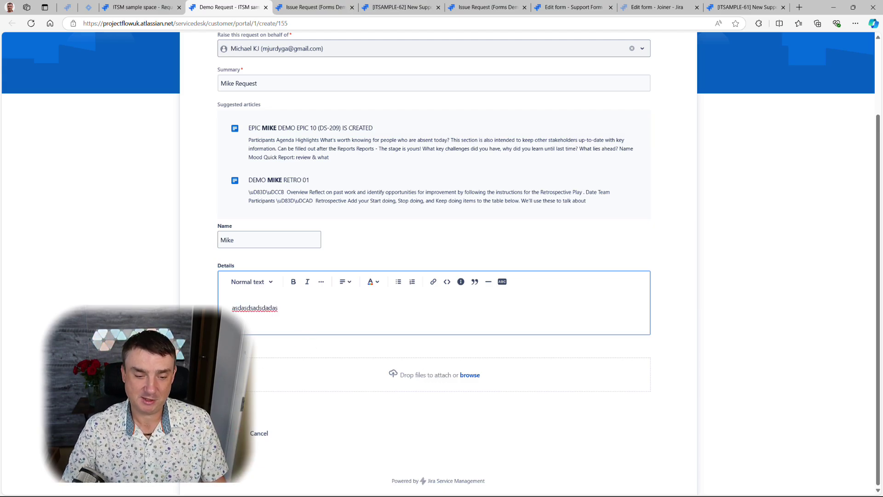
left_click(234, 433)
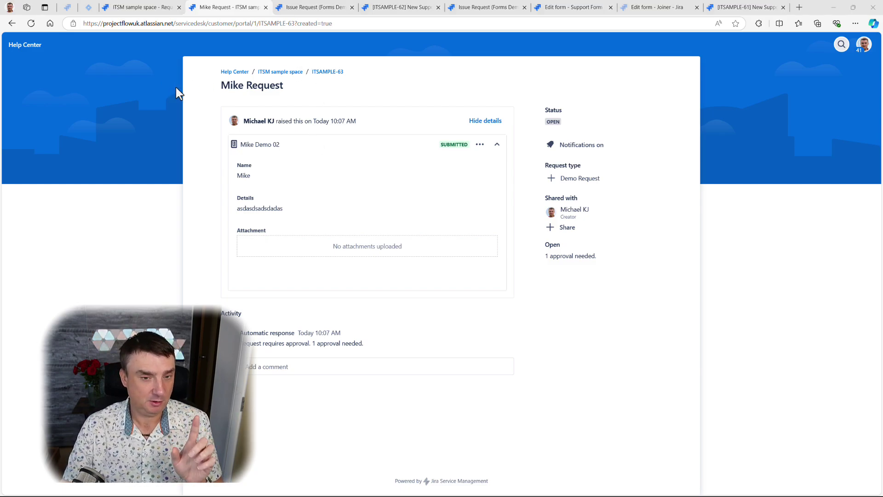
Step: Open the submitted Mike Request in the agent view and show the available actions for its attached form Mike Demo 02
left_click(329, 73)
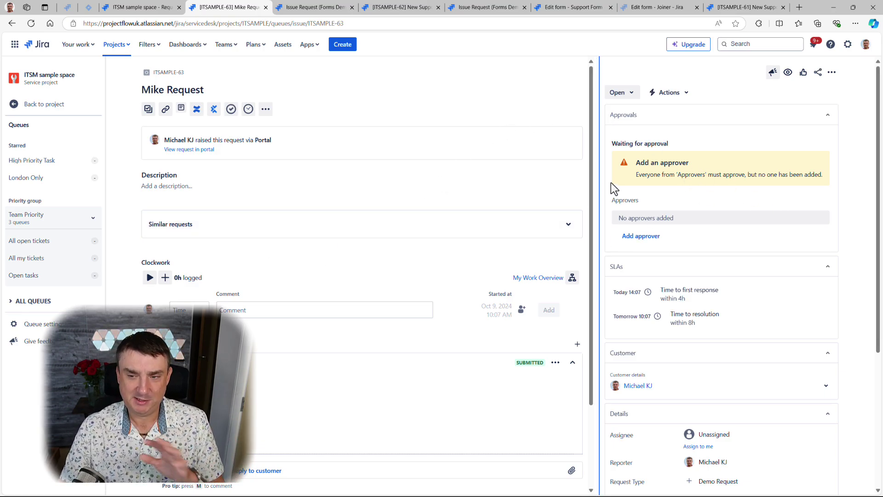
scroll(377, 216, "down", 2)
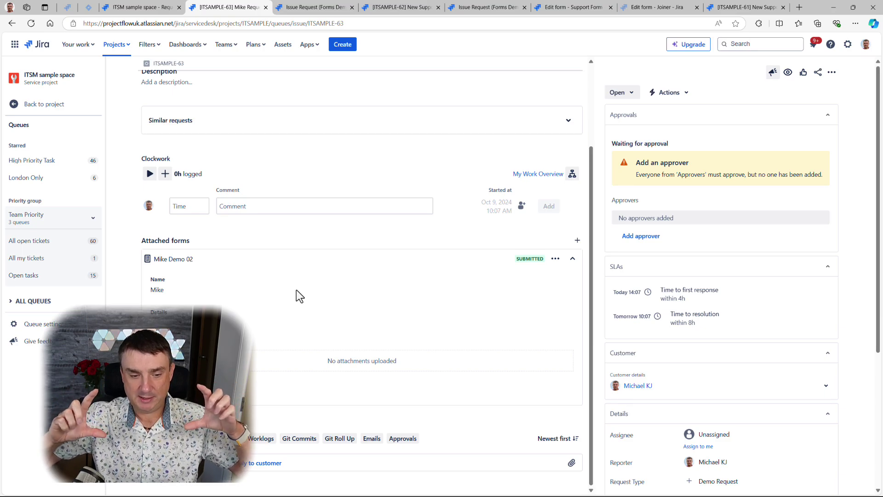
left_click(555, 259)
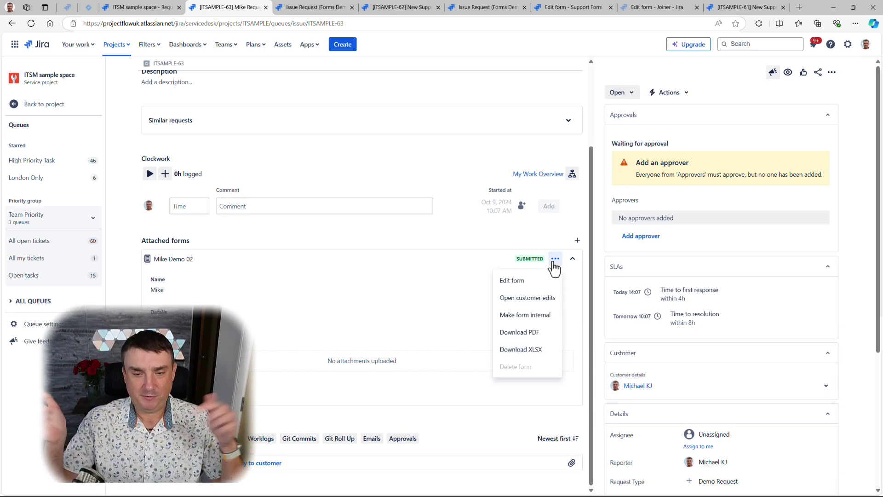